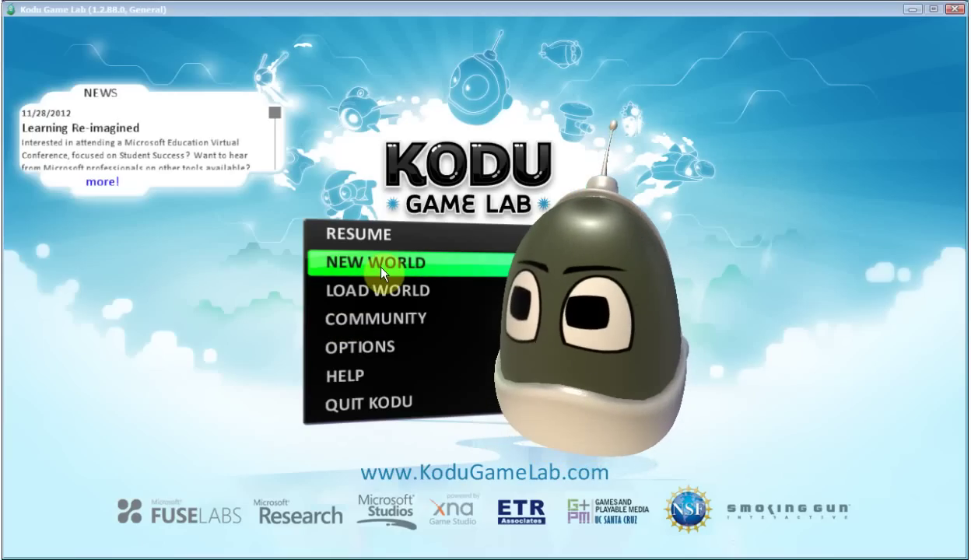
Step: Create a new world and activate the Ground Brush with the square brush shape
left_click(381, 268)
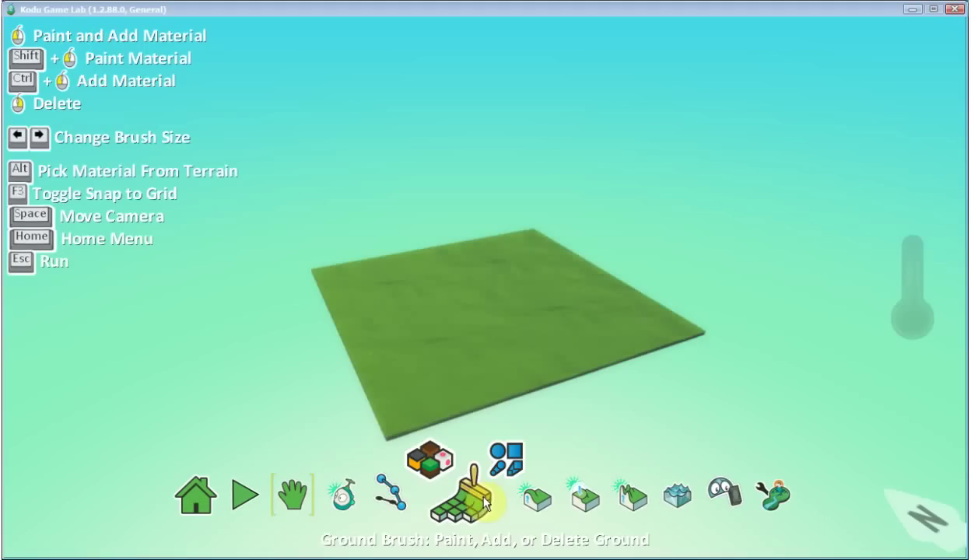
left_click(484, 504)
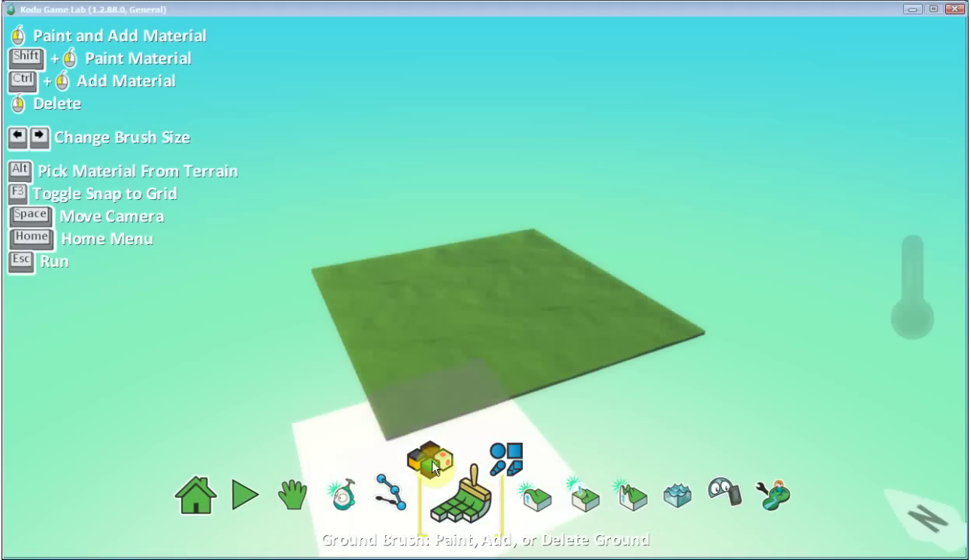
left_click(480, 502)
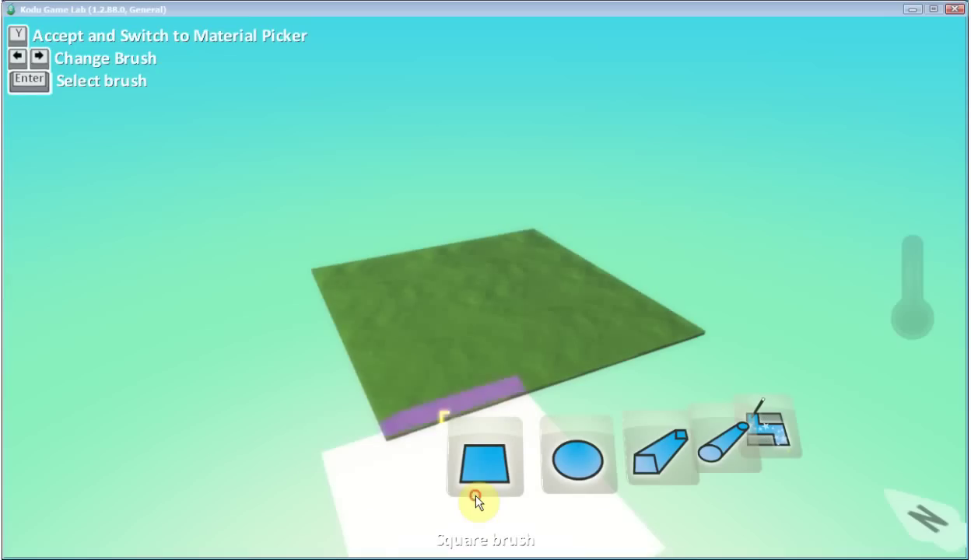
left_click(479, 500)
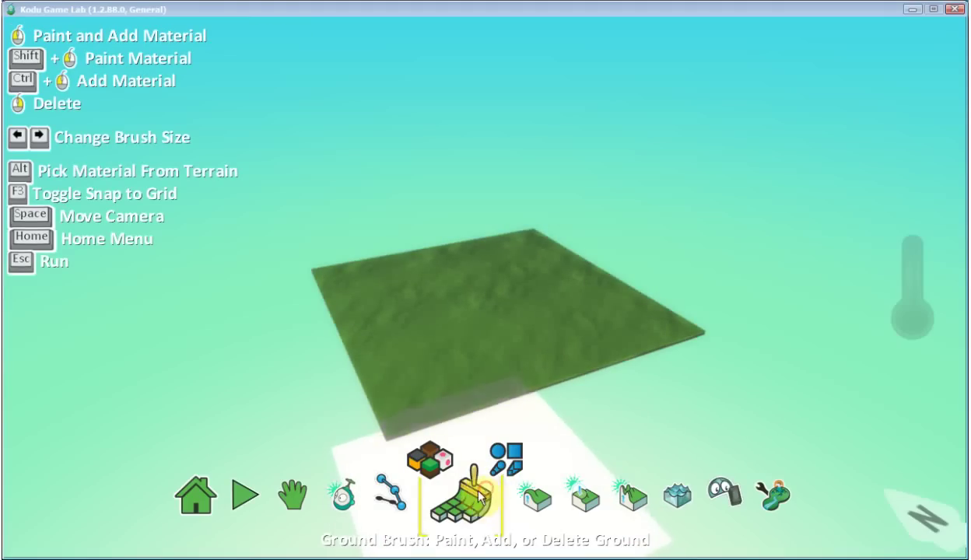
left_click(517, 456)
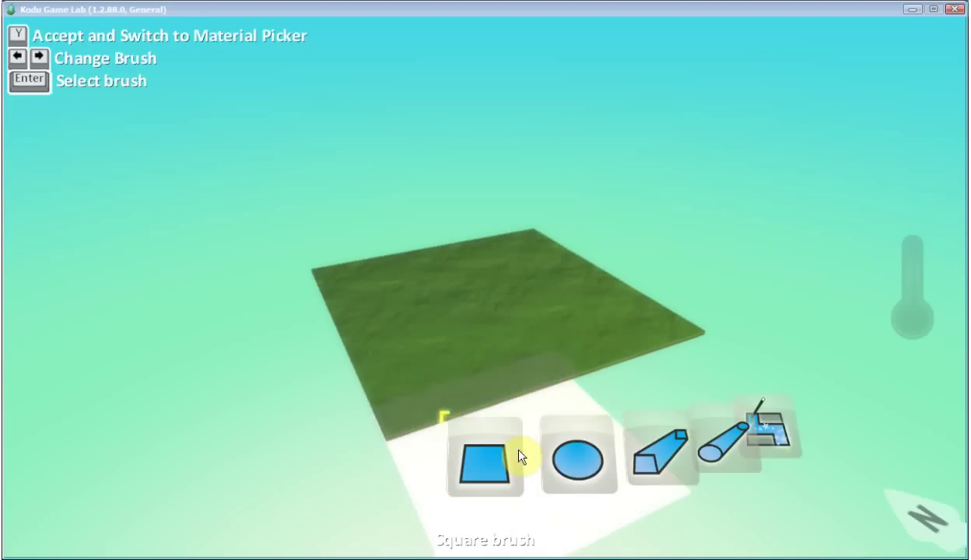
left_click(520, 455)
left_click(518, 456)
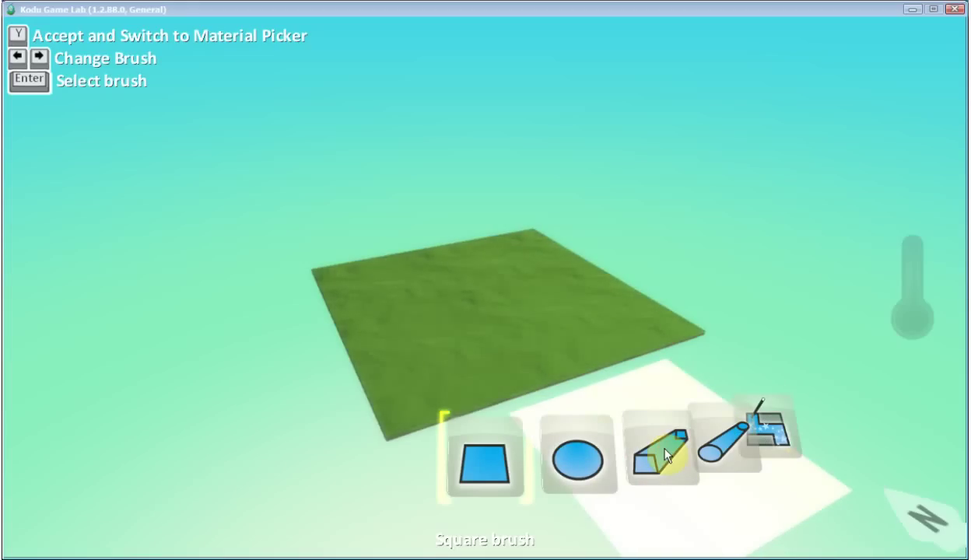
left_click(480, 464)
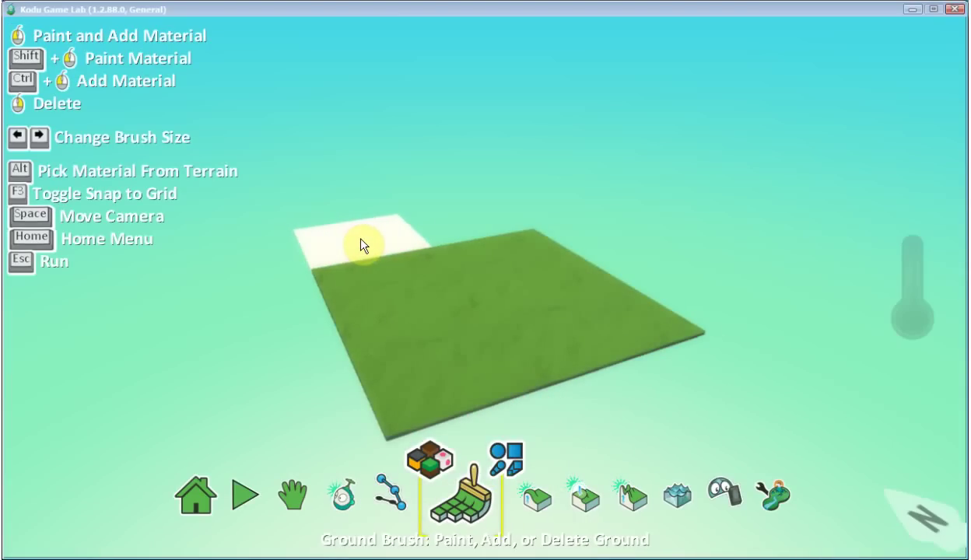
Step: Extend the grass ground with the square brush along the patch's far edge and the adjoining side
left_click(361, 238)
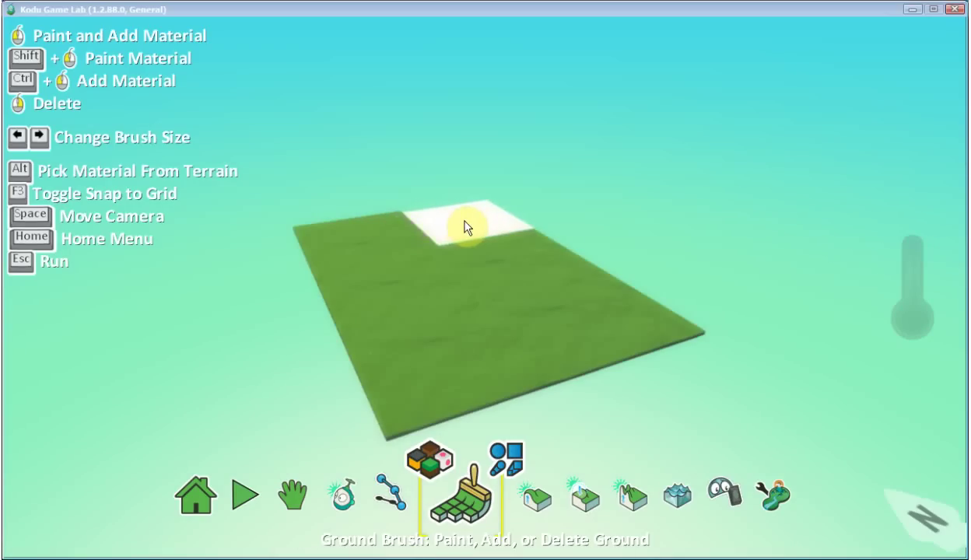
left_click(467, 227)
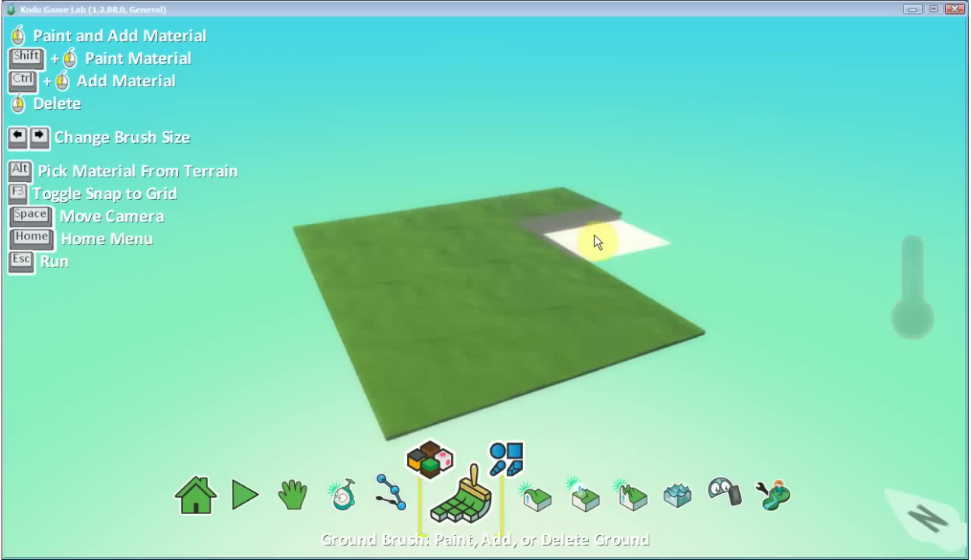
left_click(612, 245)
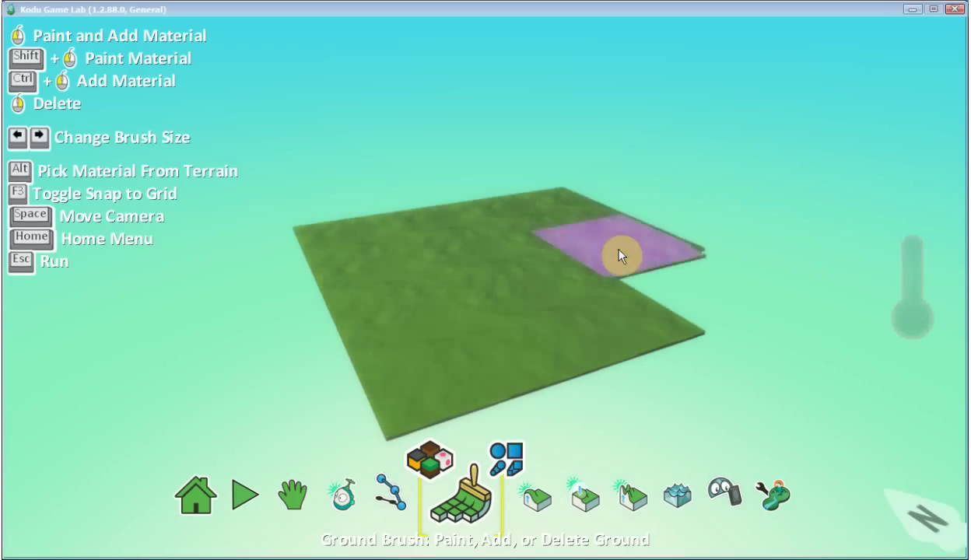
key("Right")
key("Right")
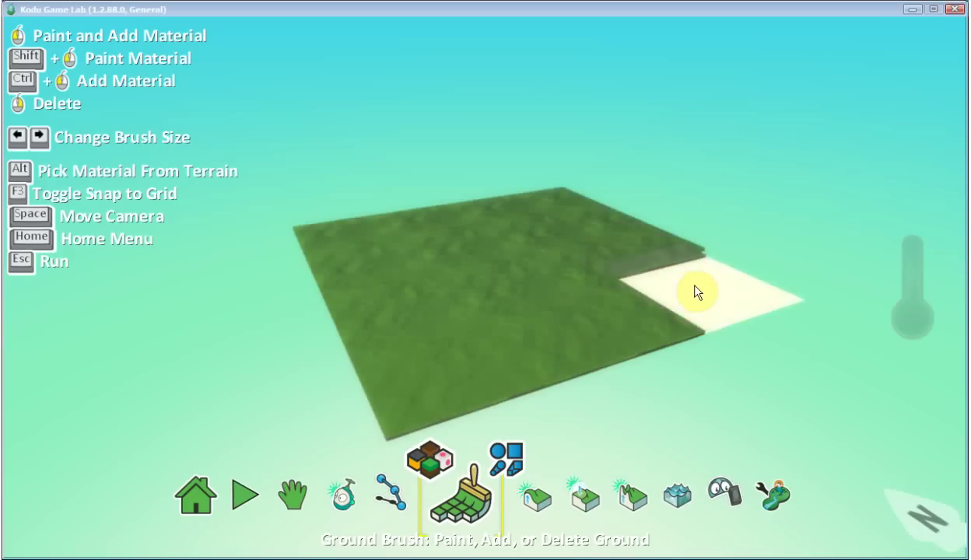
left_click(696, 288)
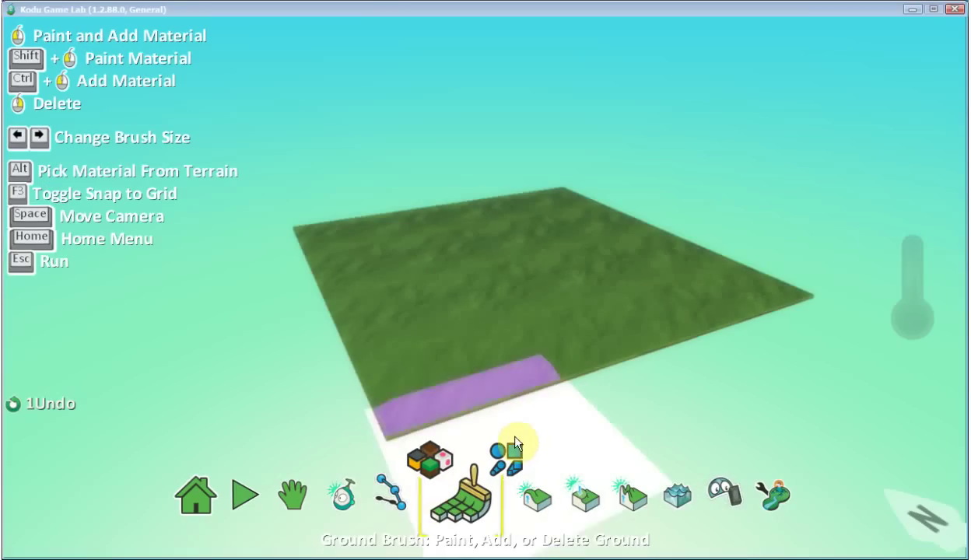
Step: Paint a wide loop of grass path behind the patch, joining two of its corners, using the linear hard round brush
left_click(502, 453)
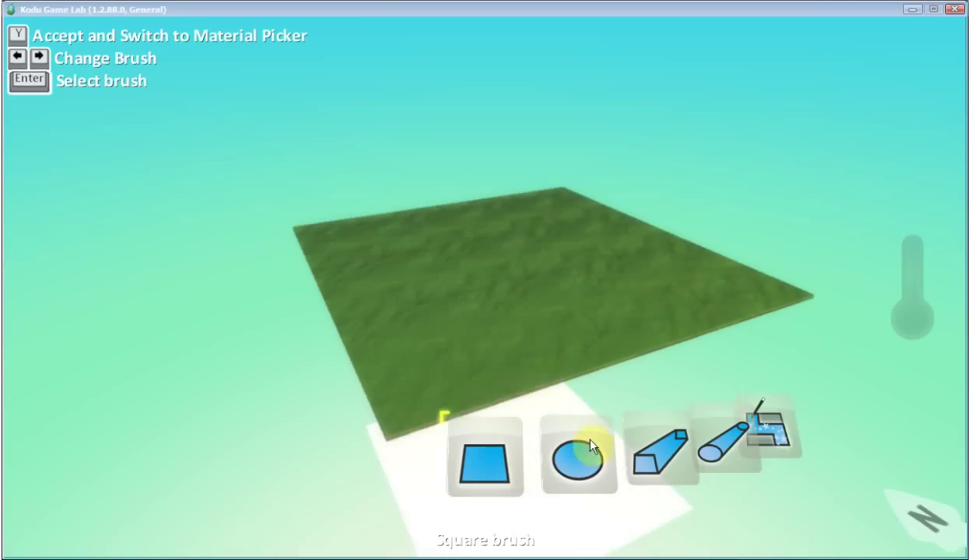
left_click(725, 451)
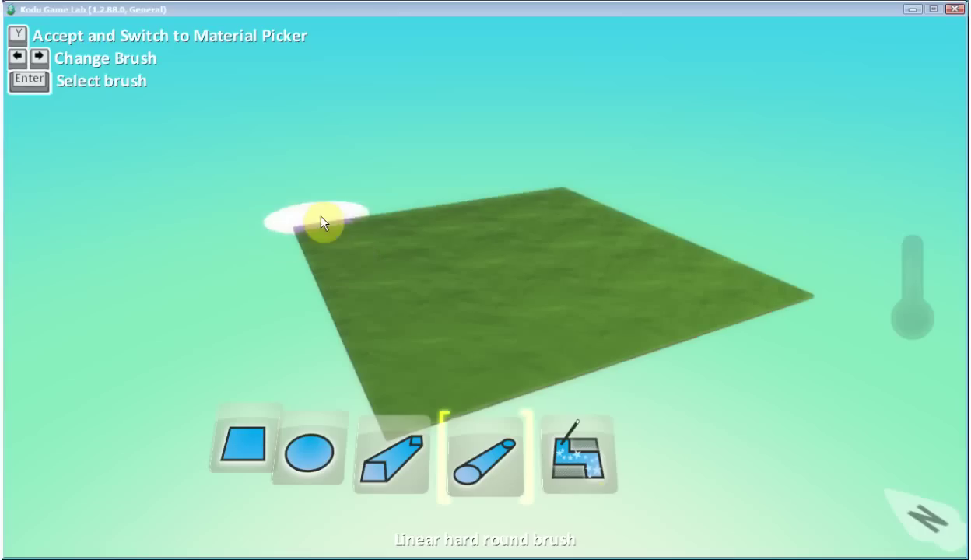
left_click(298, 222)
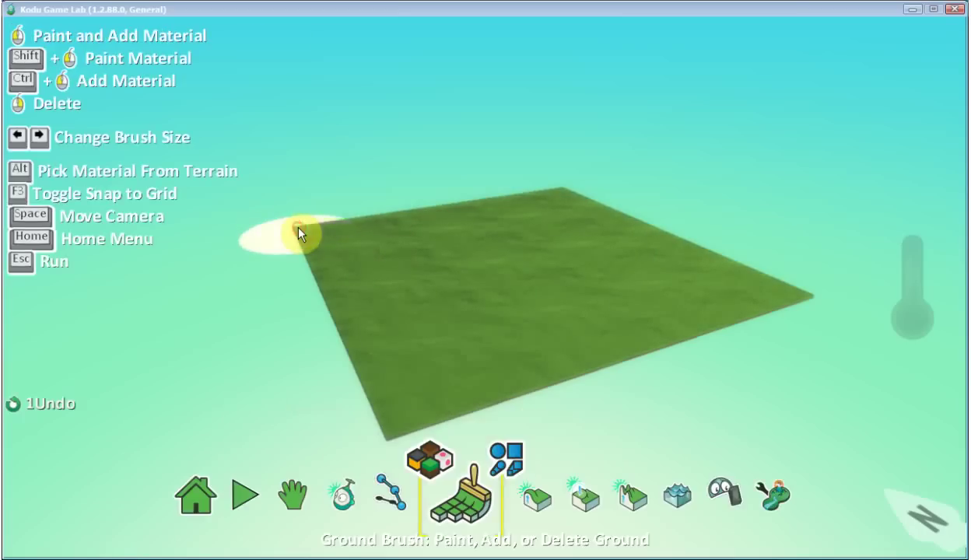
left_click(298, 223)
mouse_move(285, 236)
right_mouse_down()
mouse_move(292, 222)
mouse_move(67, 141)
right_mouse_up()
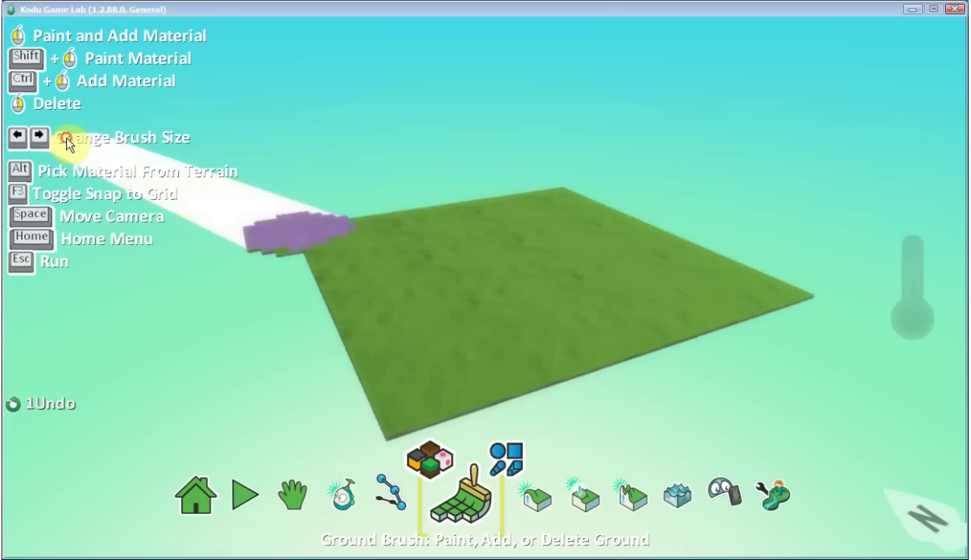
left_click(66, 137)
mouse_move(195, 120)
left_mouse_down()
mouse_move(403, 82)
mouse_move(581, 125)
mouse_move(762, 115)
mouse_move(810, 65)
mouse_move(808, 145)
mouse_move(830, 206)
mouse_move(813, 263)
mouse_move(728, 279)
mouse_move(743, 270)
left_mouse_up()
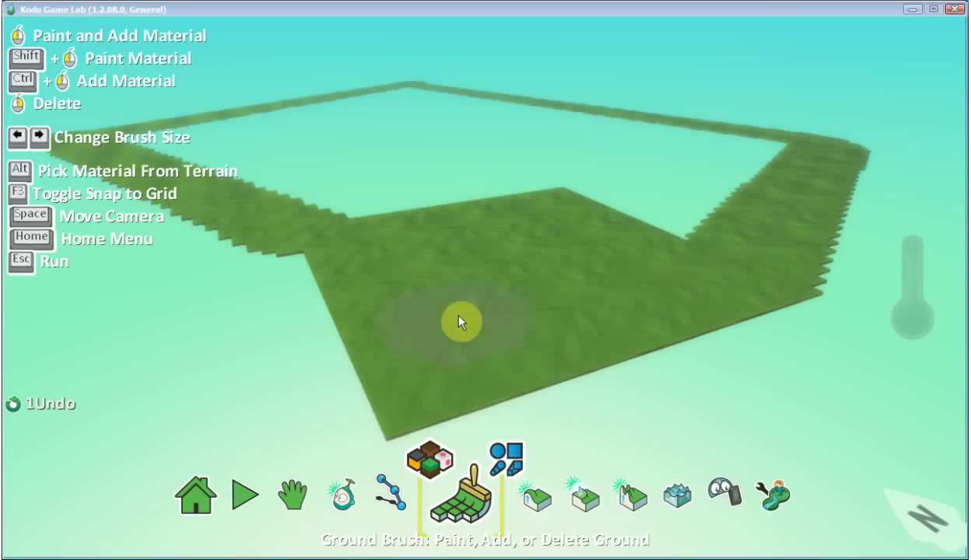
Step: Try to choose material 19, the black-topped orange block, for the Ground Brush
left_click(436, 469)
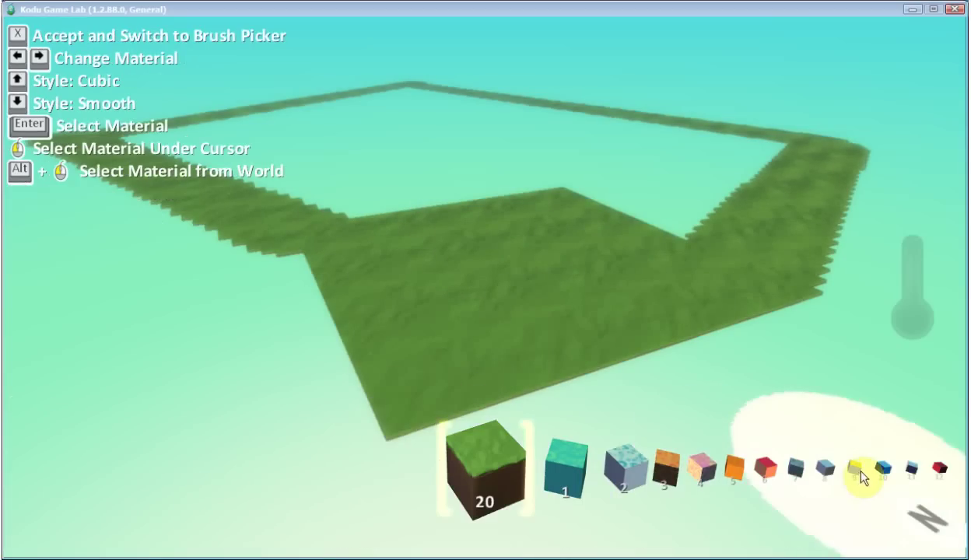
left_click(882, 467)
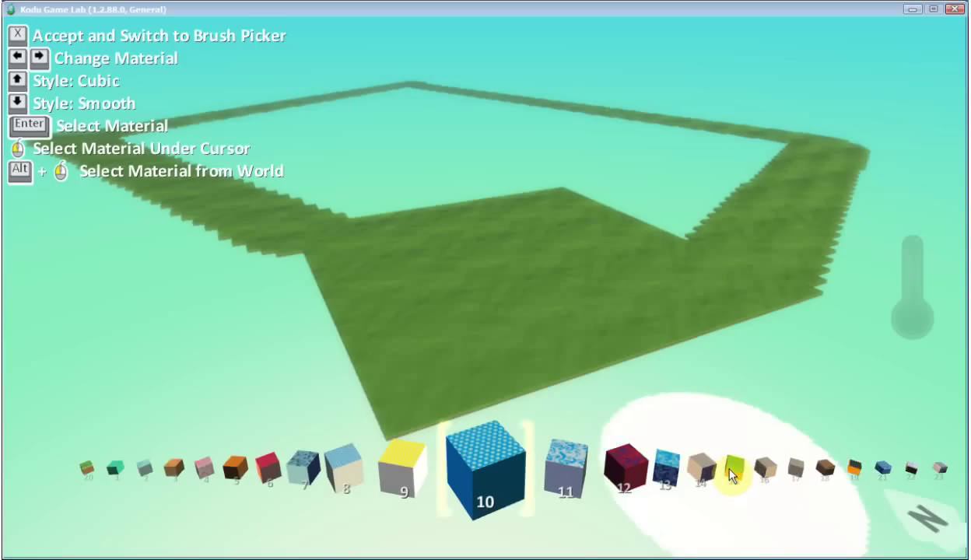
left_click(735, 471)
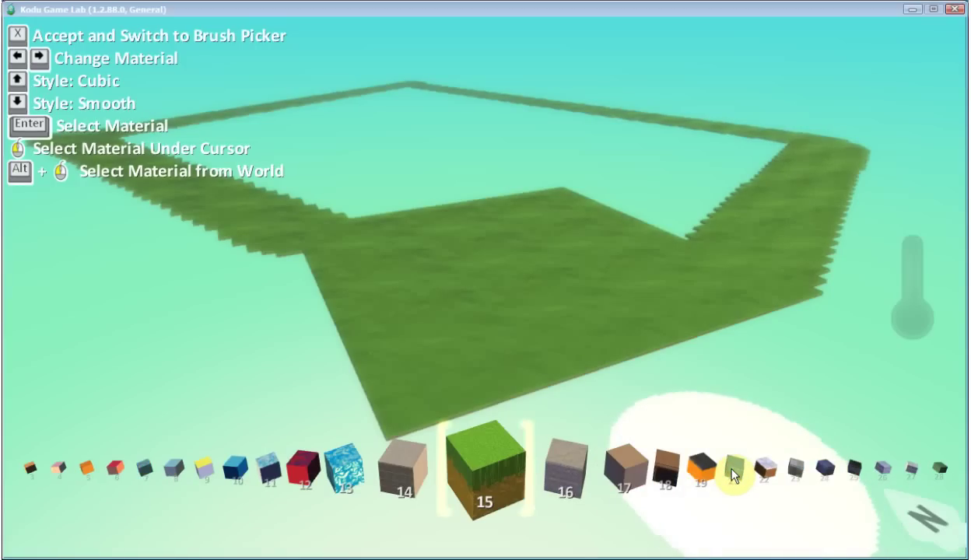
left_click(735, 471)
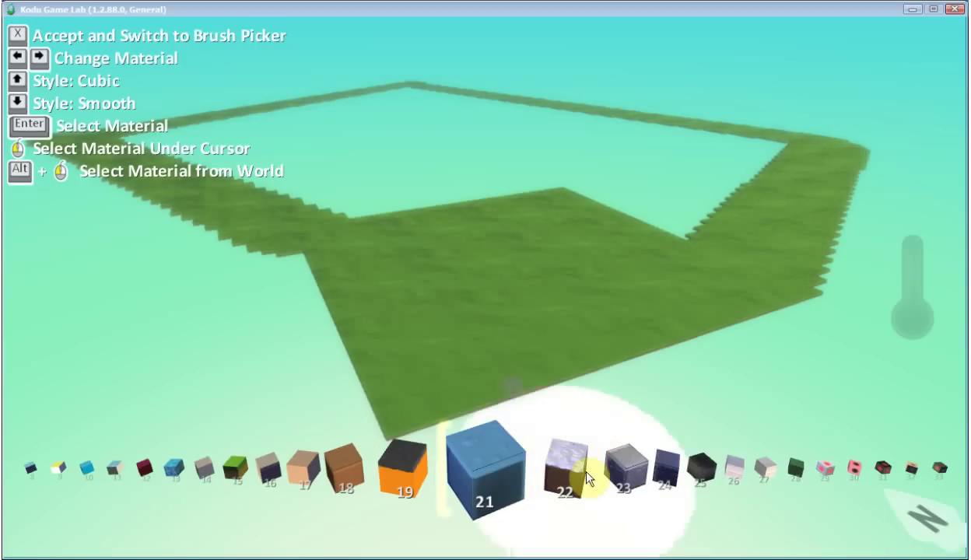
left_click(409, 474)
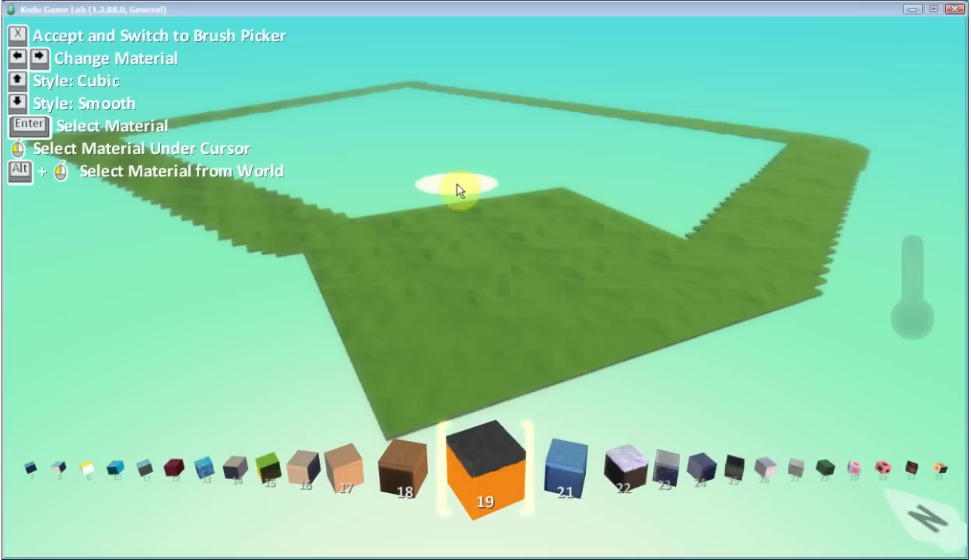
left_click(417, 367)
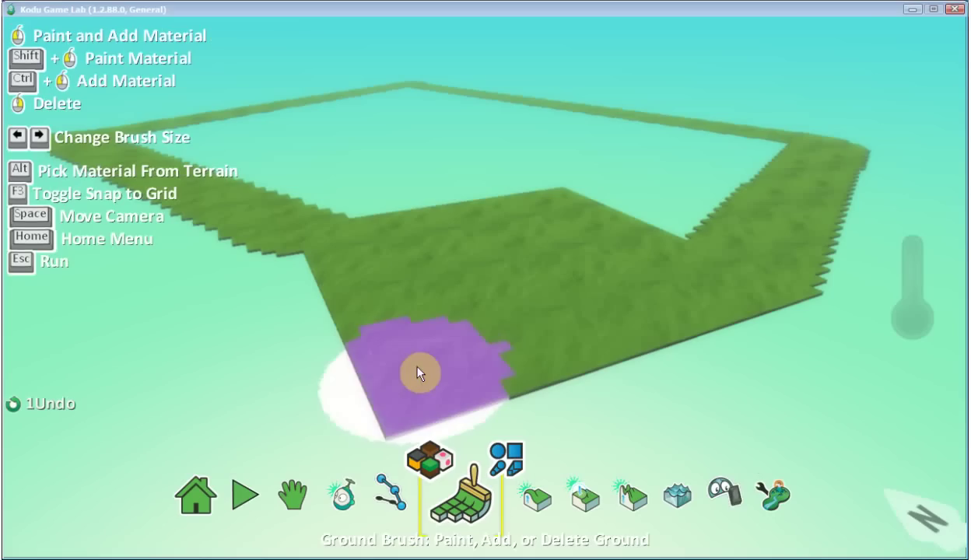
Step: Set the Ground Brush to the square brush shape and material 19, the black-topped orange block
left_click(511, 455)
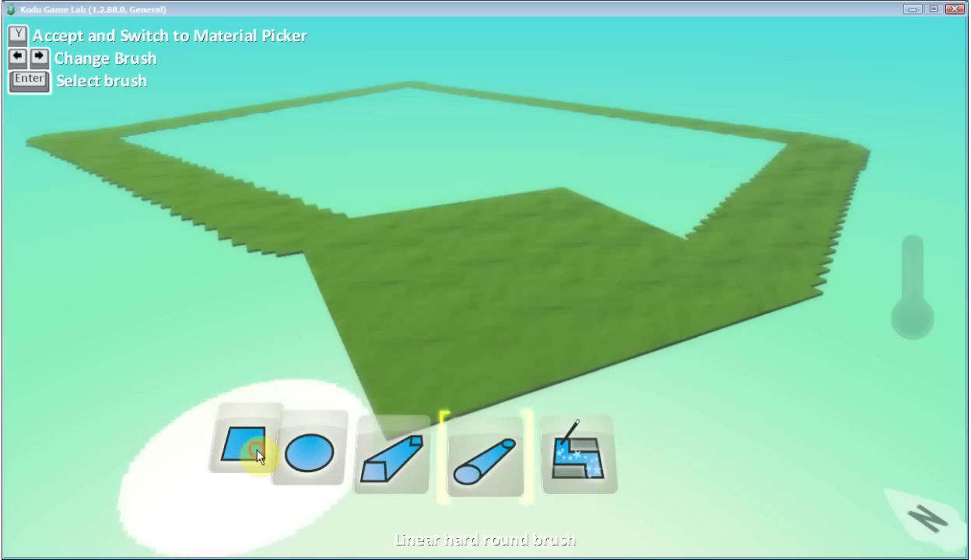
left_click(251, 442)
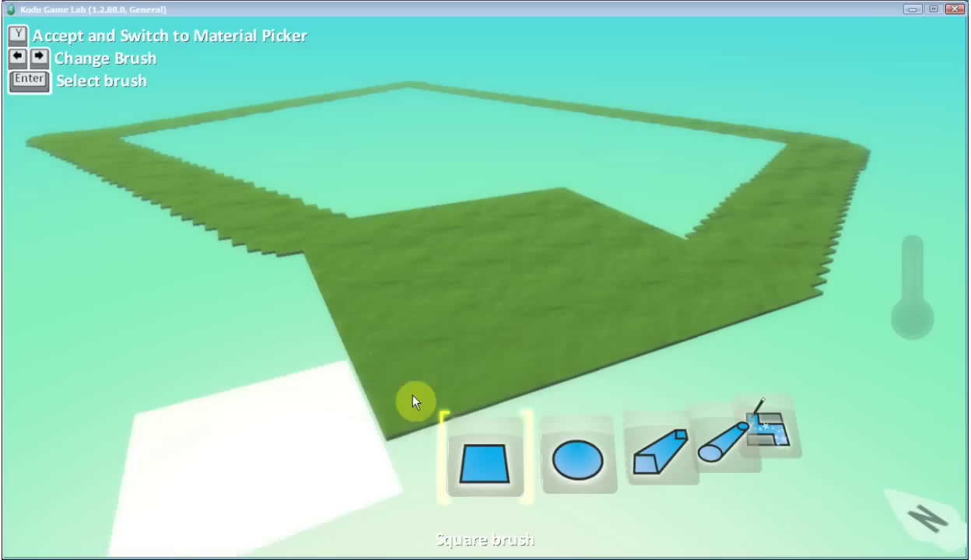
left_click(450, 347)
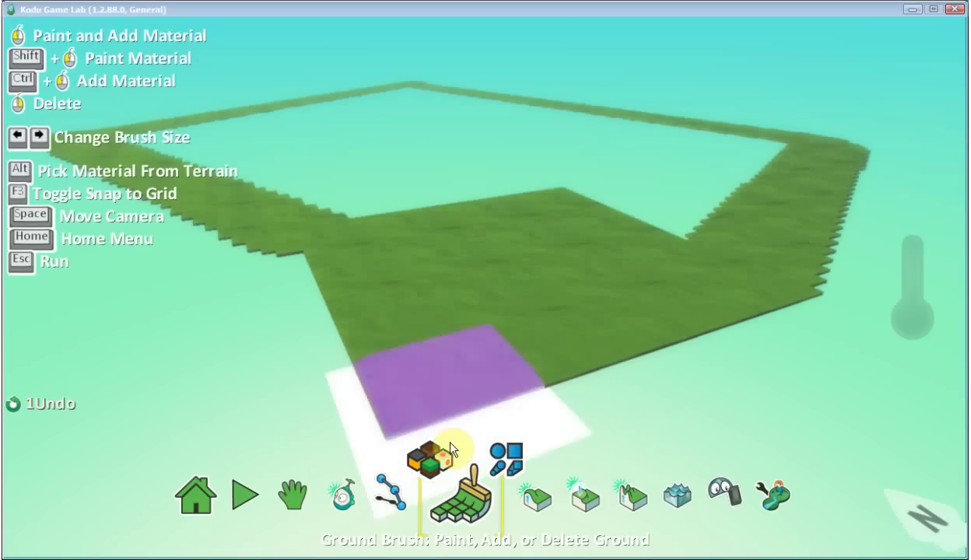
left_click(438, 466)
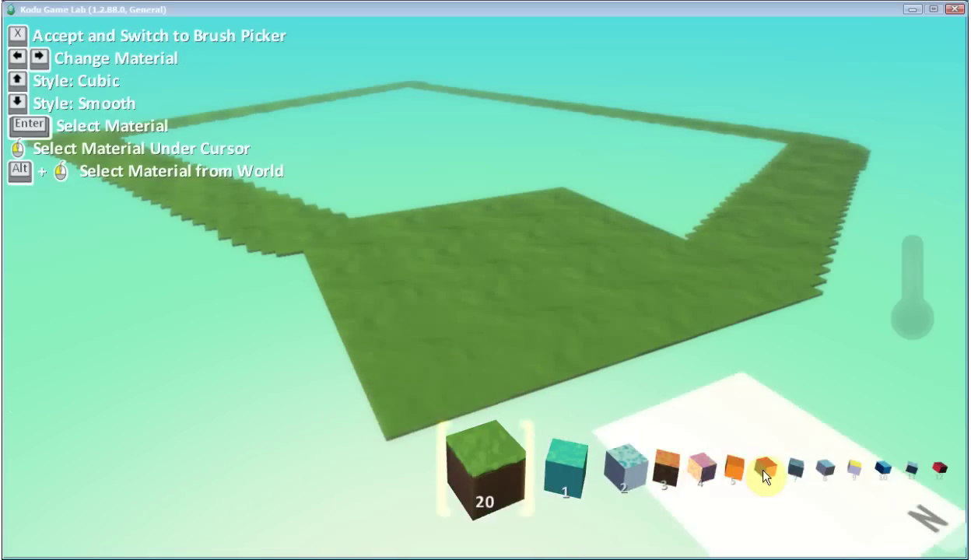
left_click(667, 470)
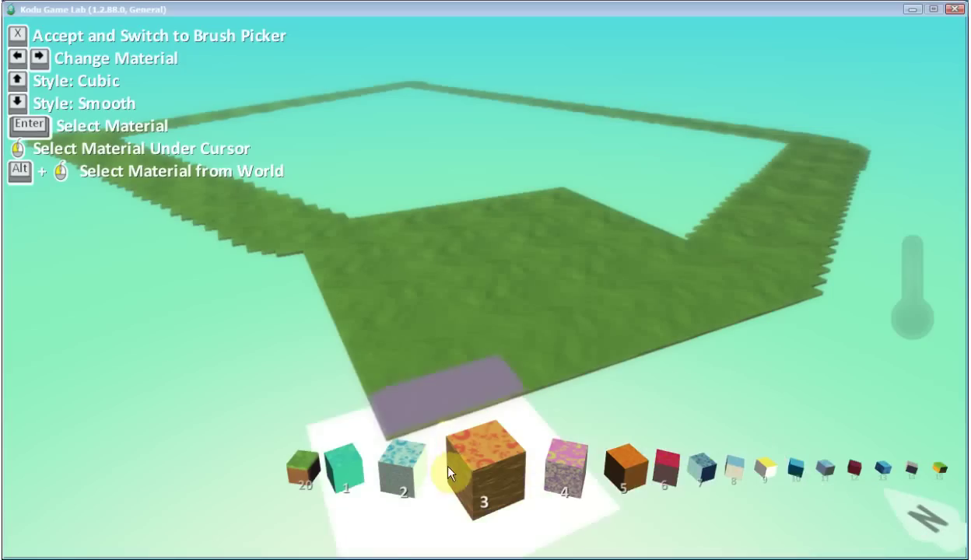
scroll(505, 468, "down", 16)
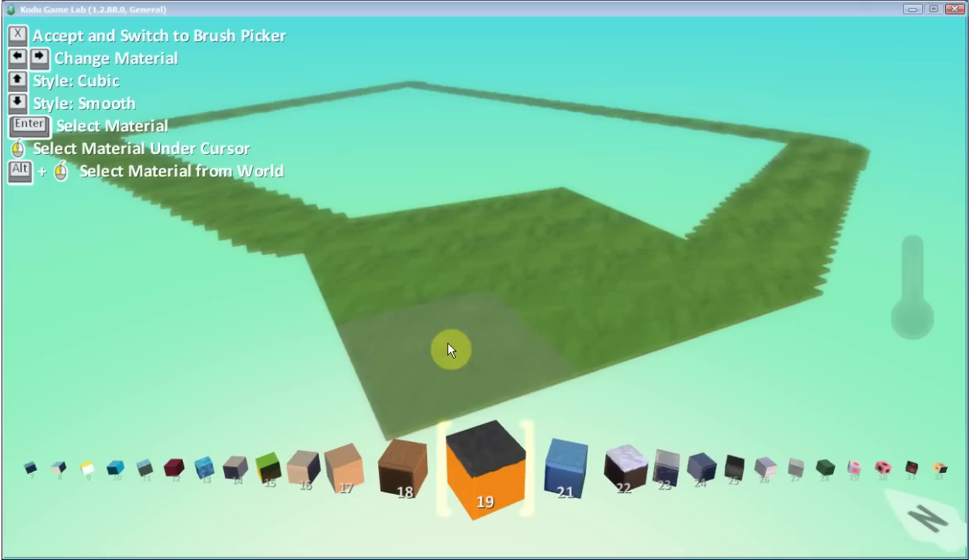
Step: Paint a large black square of material 19 over the near part of the grass patch
left_click(449, 352)
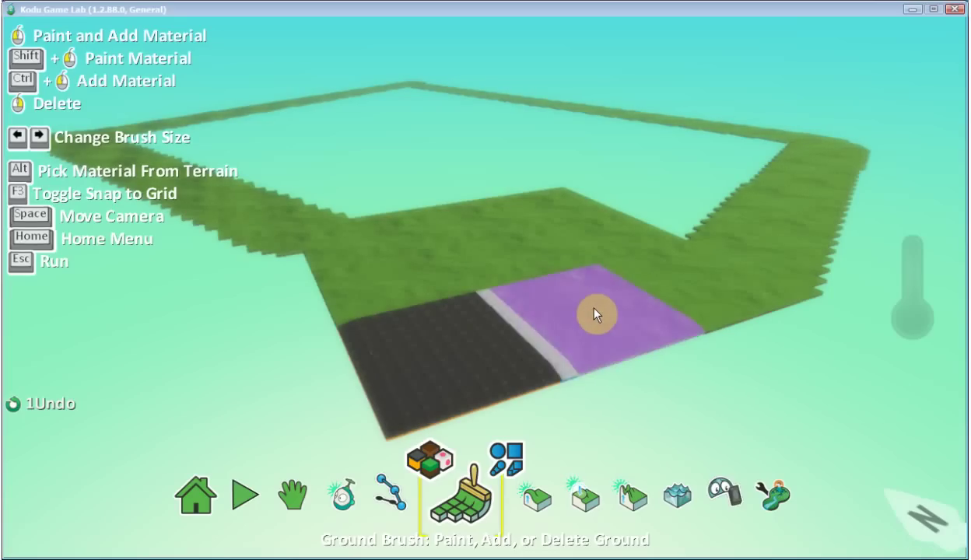
left_click(595, 311)
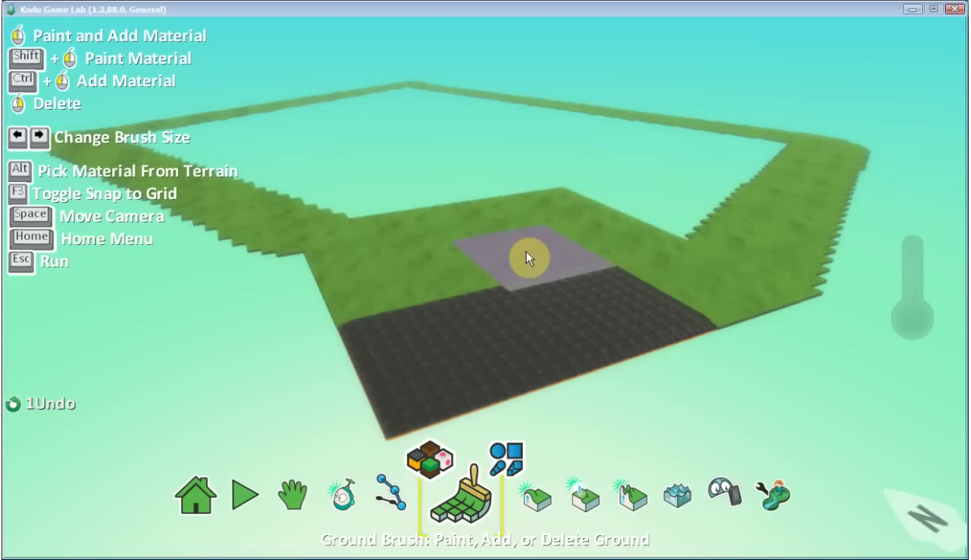
left_click(527, 254)
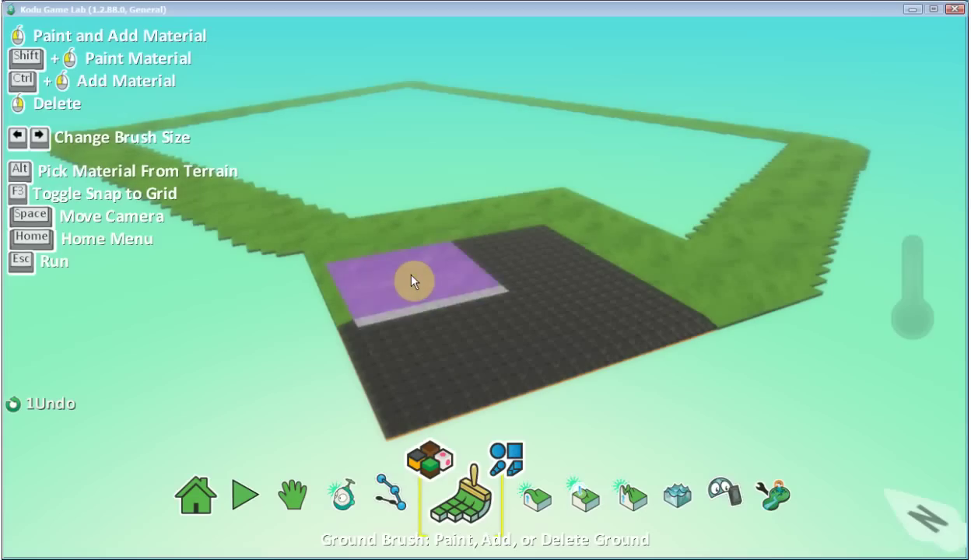
left_click(404, 282)
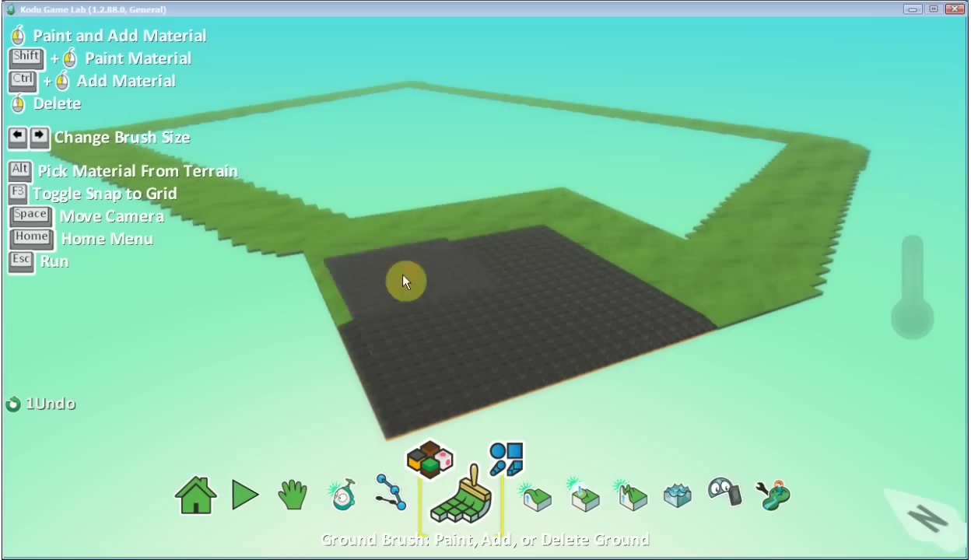
left_click(390, 279)
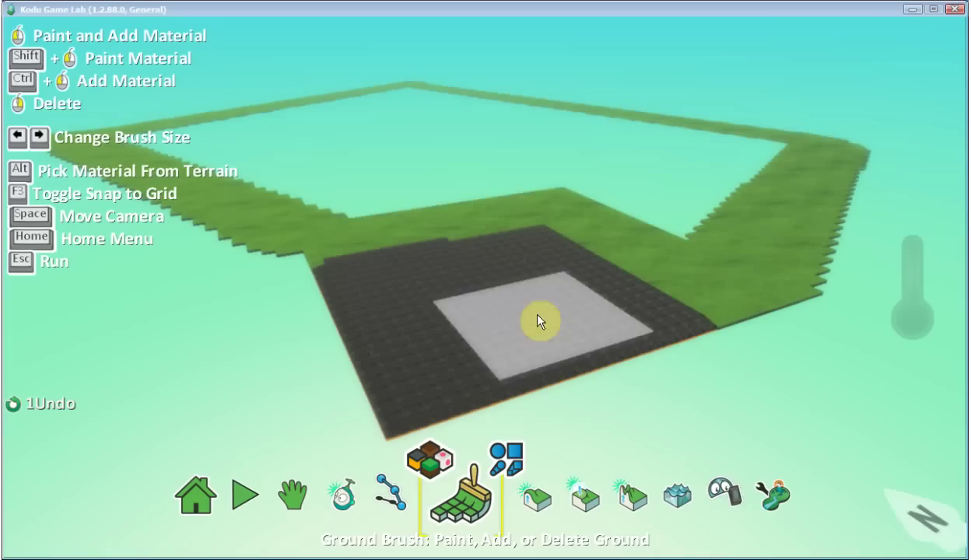
Step: Switch to the Up/Down terrain tool and set its brush shape to the soft round brush
left_click(537, 500)
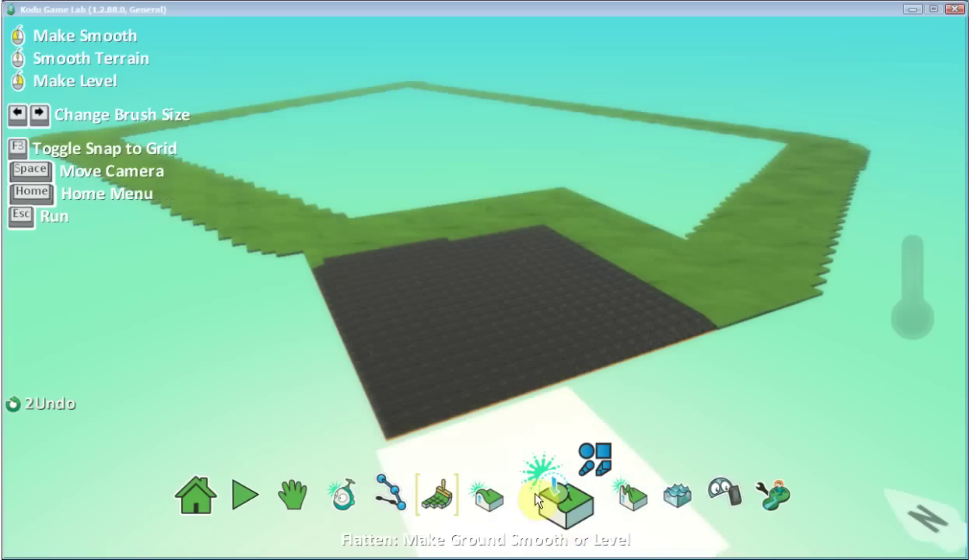
left_click(493, 504)
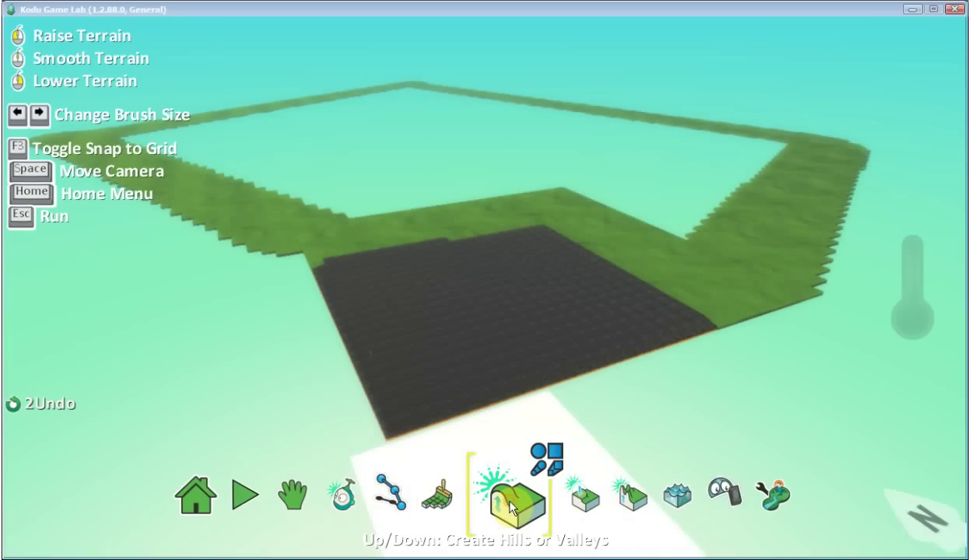
left_click(552, 458)
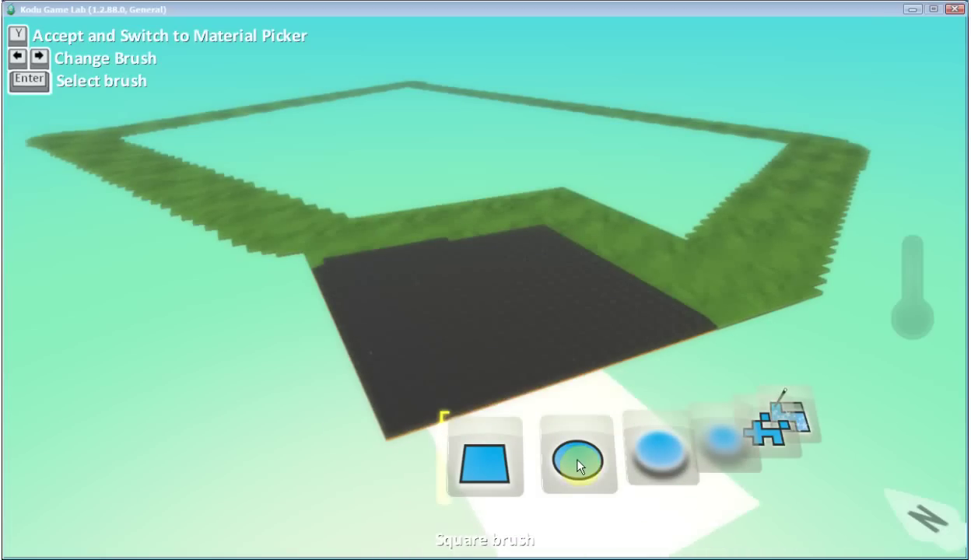
left_click(573, 461)
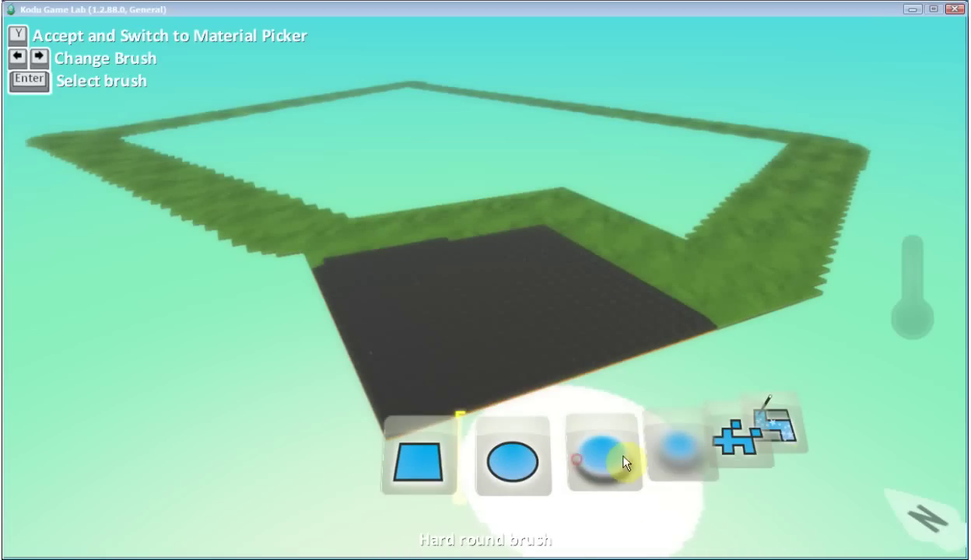
left_click(578, 467)
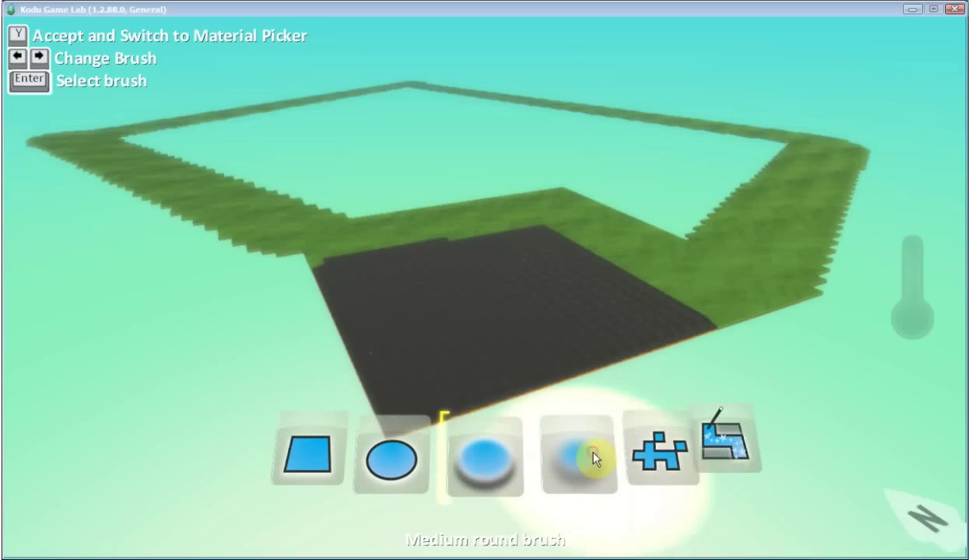
left_click(592, 454)
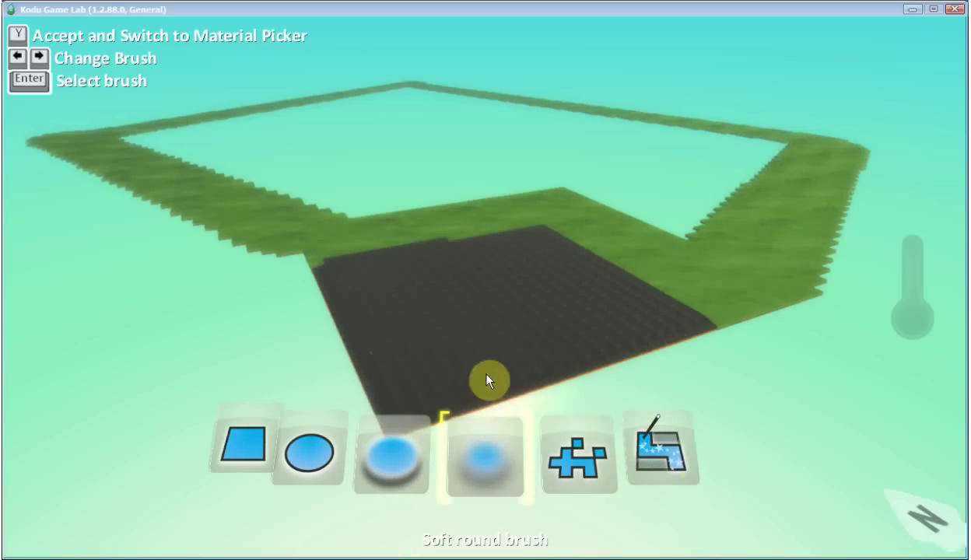
Step: Raise uneven hills across the black square with the soft round brush
left_click(472, 310)
mouse_move(472, 309)
left_mouse_down()
mouse_move(531, 326)
mouse_move(438, 386)
mouse_move(442, 357)
mouse_move(406, 319)
mouse_move(444, 301)
mouse_move(481, 317)
mouse_move(538, 315)
mouse_move(551, 299)
mouse_move(516, 256)
mouse_move(463, 265)
mouse_move(433, 277)
mouse_move(592, 329)
mouse_move(496, 287)
mouse_move(529, 254)
mouse_move(680, 362)
mouse_move(613, 313)
left_mouse_up()
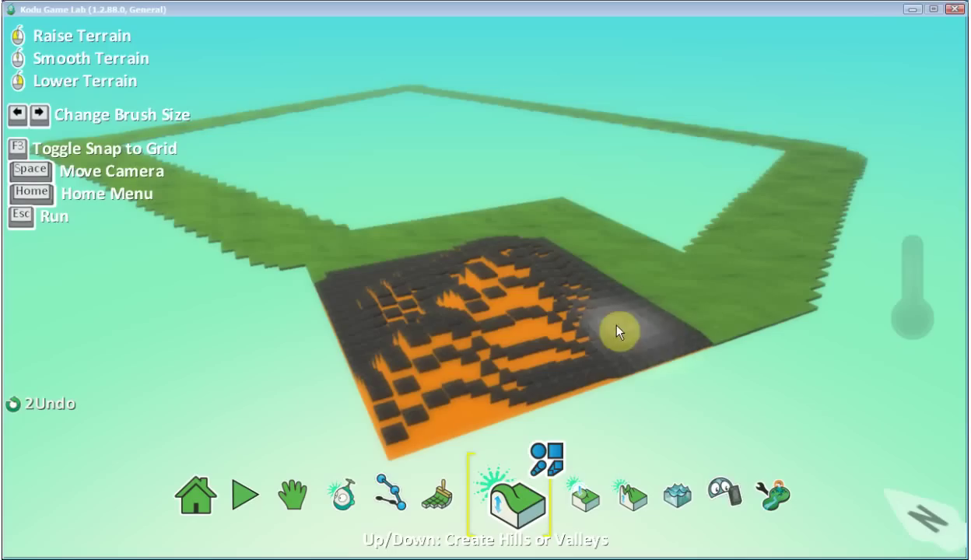
left_click(615, 327)
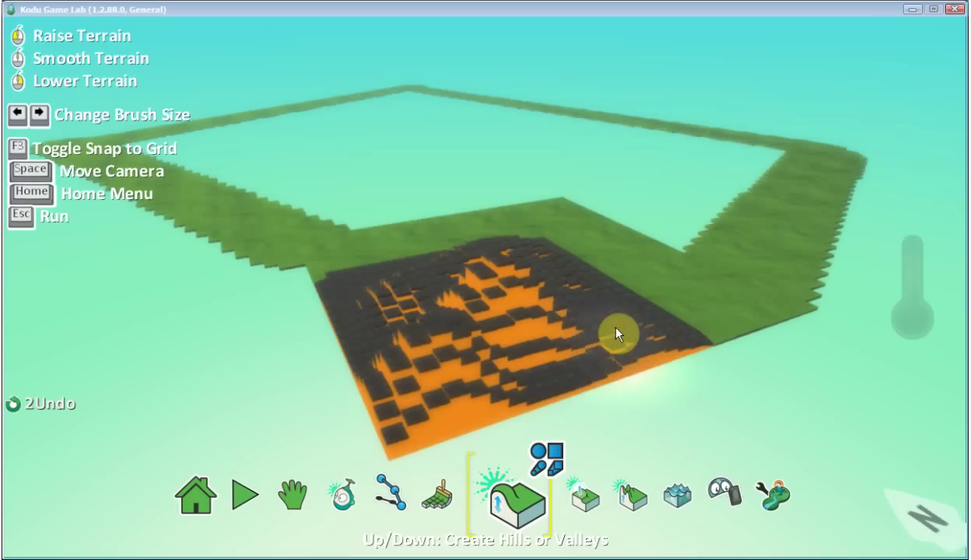
left_click_drag(615, 327, 567, 347)
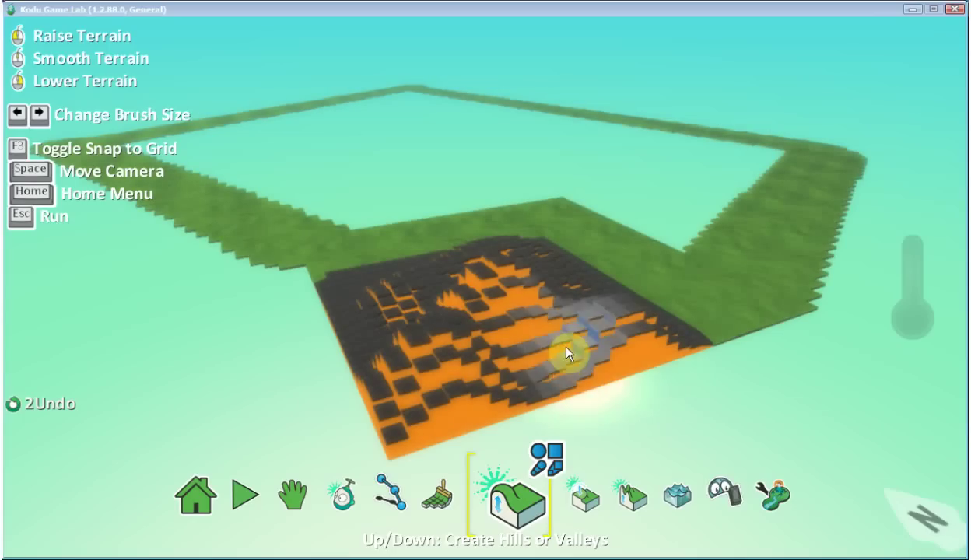
Step: Lower the raised hills across the black square until the ground is flat again
mouse_move(565, 354)
right_mouse_down()
mouse_move(541, 358)
mouse_move(535, 321)
right_mouse_up()
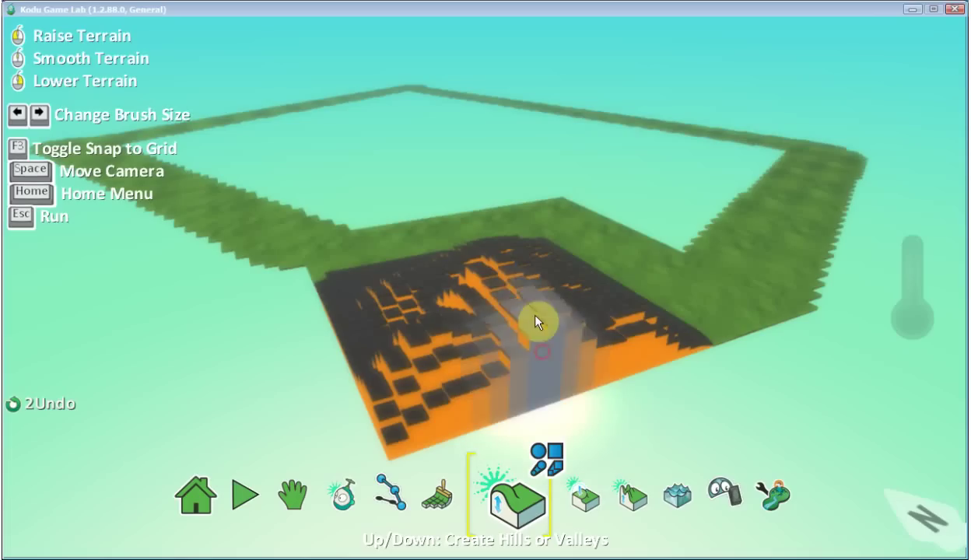
right_click(510, 280)
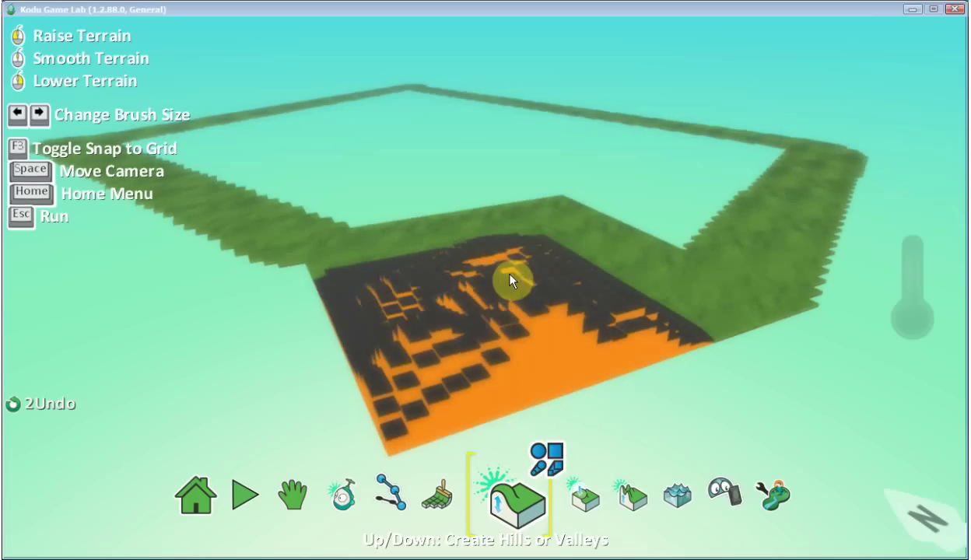
mouse_move(509, 274)
right_mouse_down()
mouse_move(526, 306)
mouse_move(434, 367)
mouse_move(425, 388)
mouse_move(542, 337)
right_mouse_up()
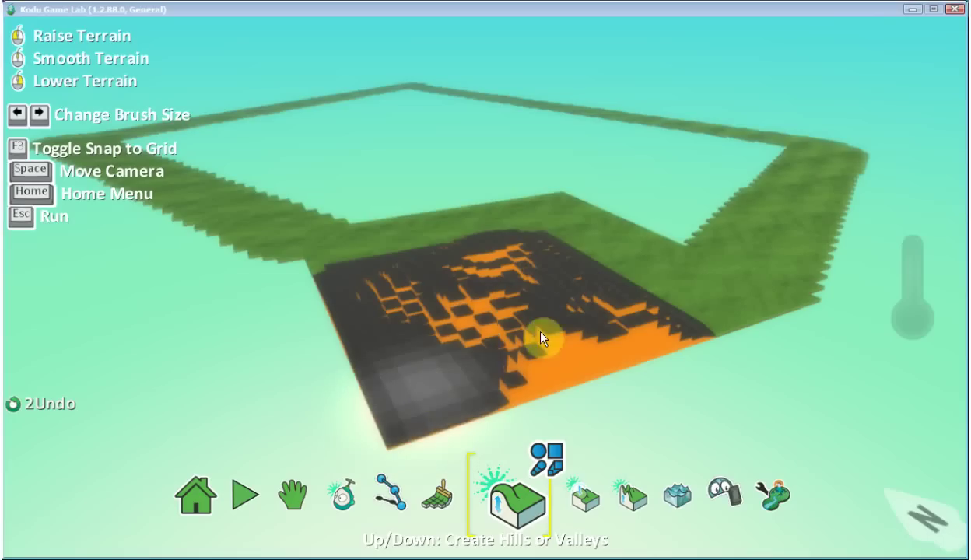
mouse_move(540, 333)
left_mouse_down()
mouse_move(552, 315)
mouse_move(611, 307)
mouse_move(576, 323)
mouse_move(543, 364)
mouse_move(626, 347)
mouse_move(531, 268)
mouse_move(471, 303)
mouse_move(428, 300)
mouse_move(501, 247)
left_mouse_up()
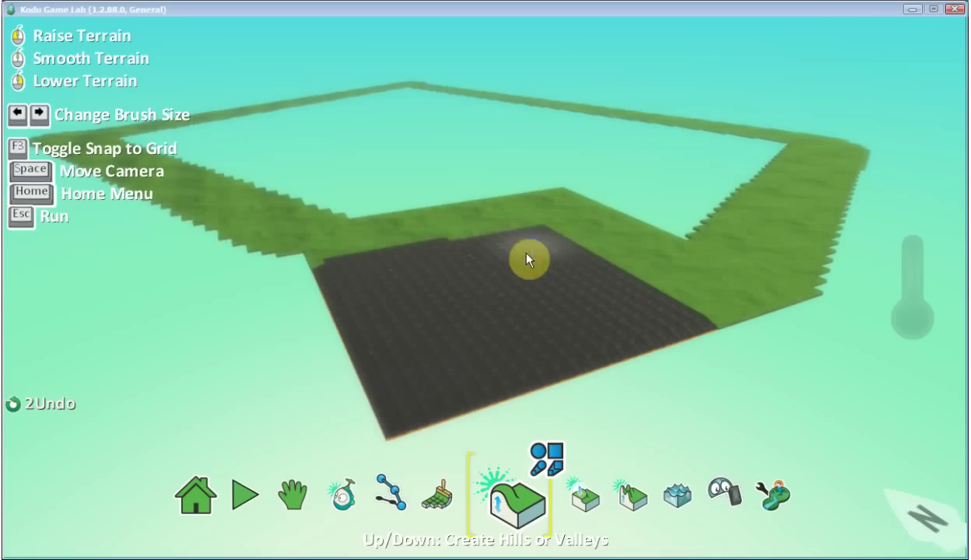
Step: Raise a tall column in the middle of the black square with the hard round brush and lower it back to flat ground
left_click(547, 462)
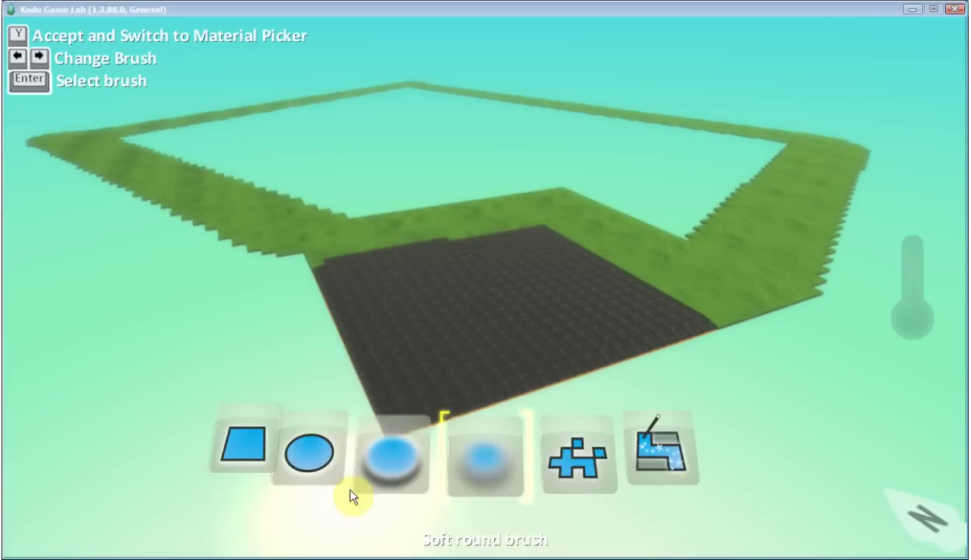
left_click(298, 464)
left_click(479, 458)
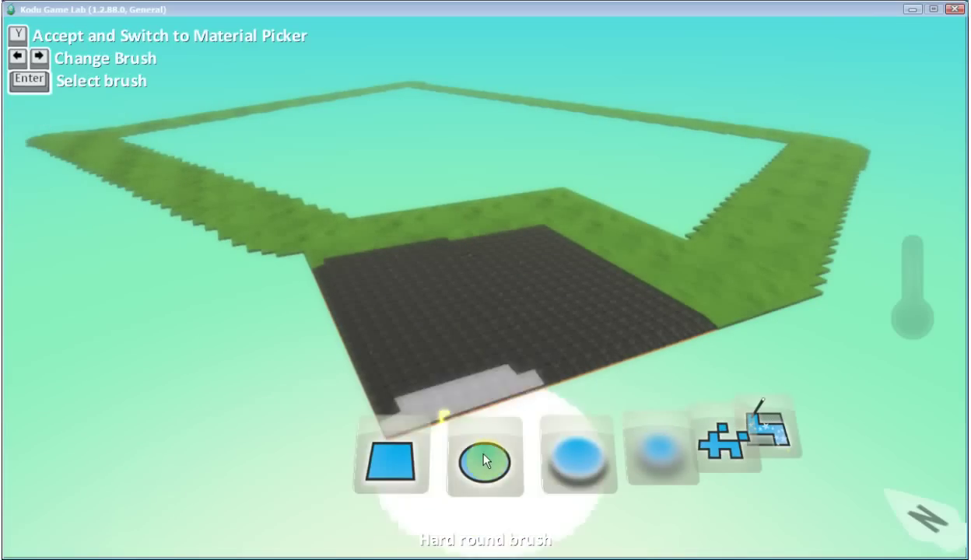
left_click(478, 284)
left_click(489, 299)
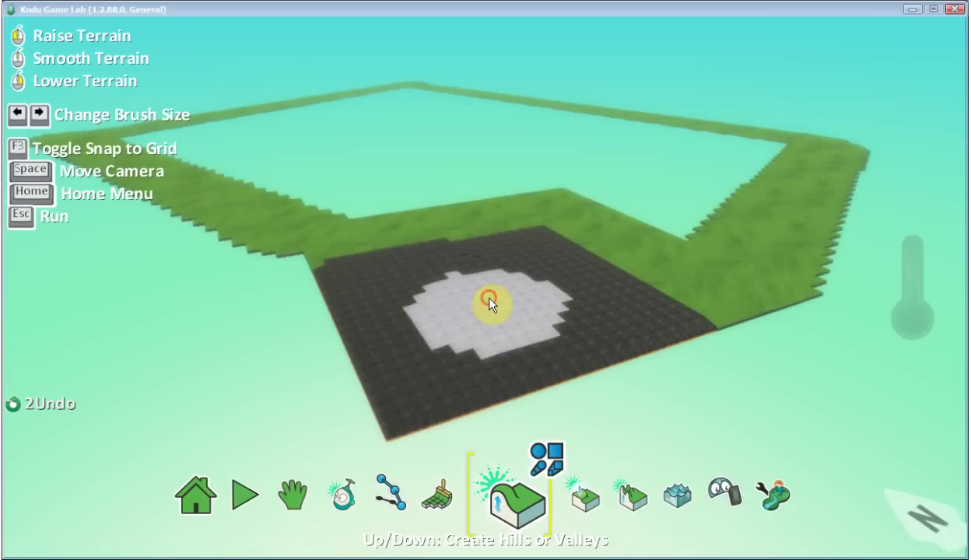
left_click_drag(489, 303, 489, 303)
left_click_drag(489, 304, 489, 303)
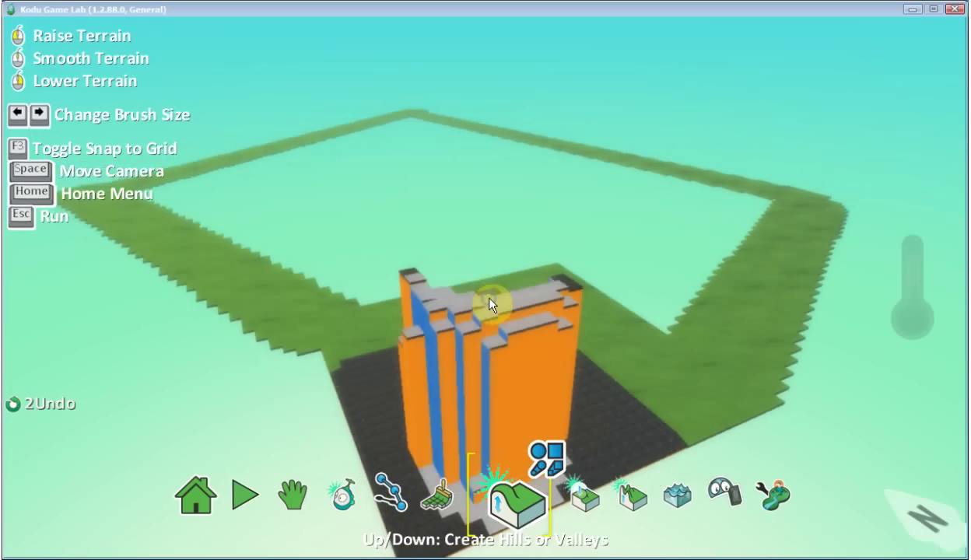
mouse_move(489, 327)
right_mouse_down()
mouse_move(489, 312)
mouse_move(508, 312)
mouse_move(520, 261)
mouse_move(459, 299)
mouse_move(424, 302)
mouse_move(479, 303)
mouse_move(503, 335)
mouse_move(430, 315)
mouse_move(537, 286)
mouse_move(548, 258)
mouse_move(548, 296)
mouse_move(557, 297)
mouse_move(451, 308)
mouse_move(525, 374)
right_mouse_up()
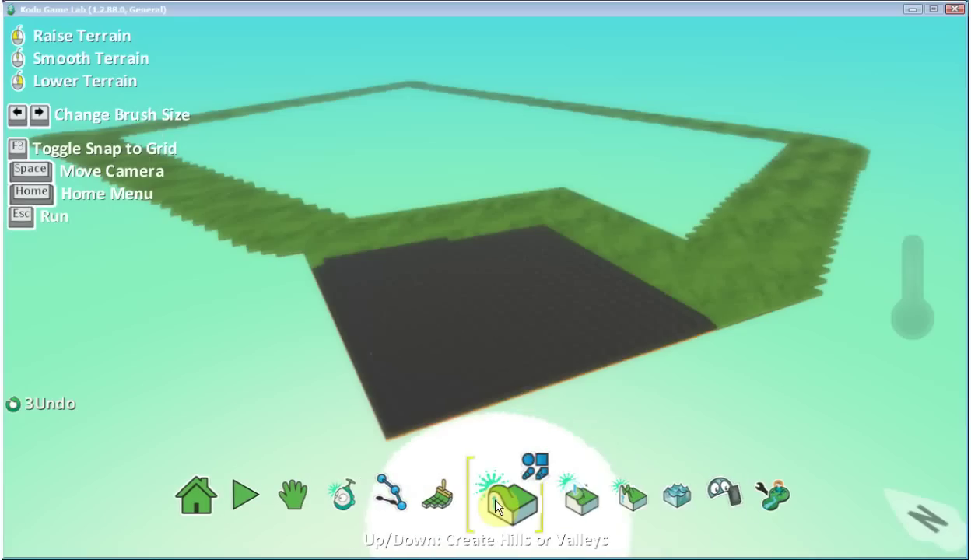
Step: Raise the whole grass path into high walls around the black square using the Up/Down tool's magic brush, the one showing a wand
left_click(501, 499)
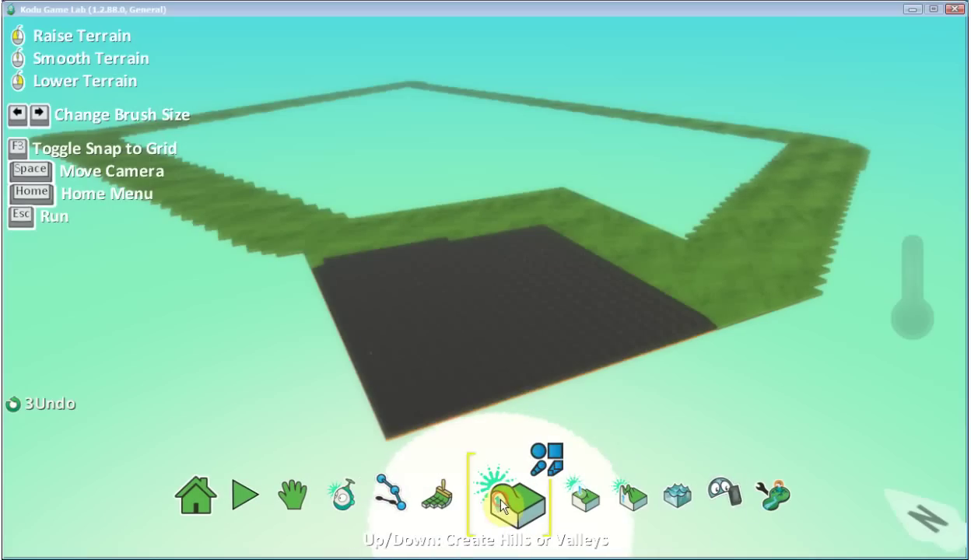
left_click(541, 466)
left_click(758, 442)
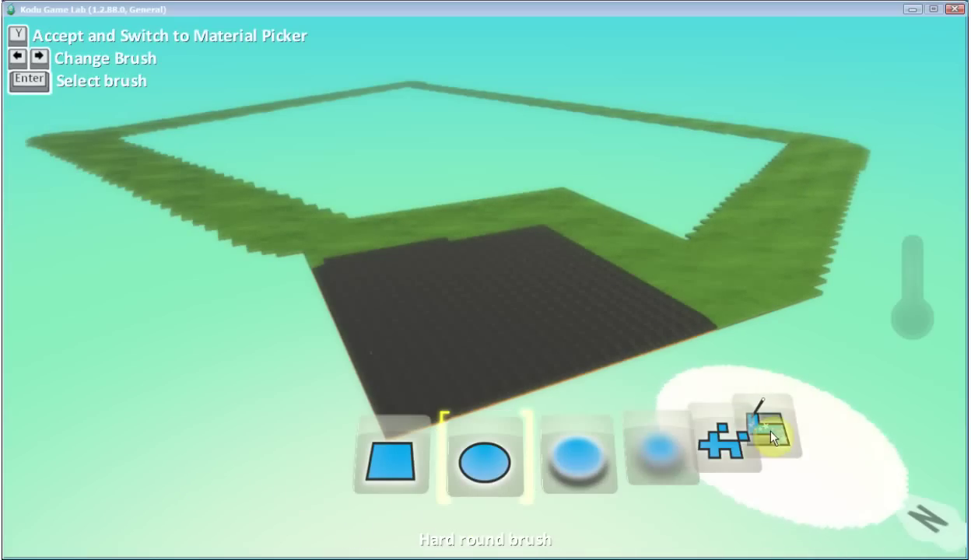
left_click(479, 448)
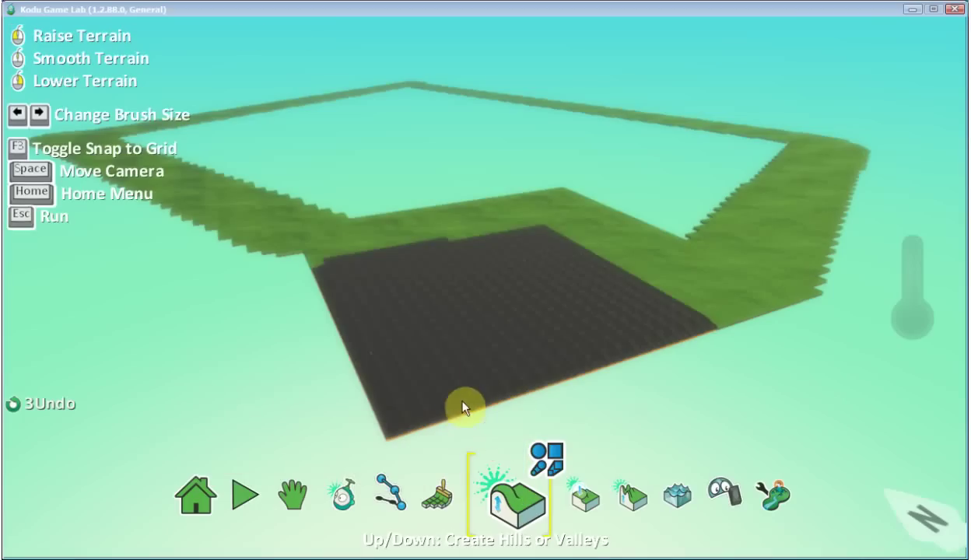
left_click(469, 360)
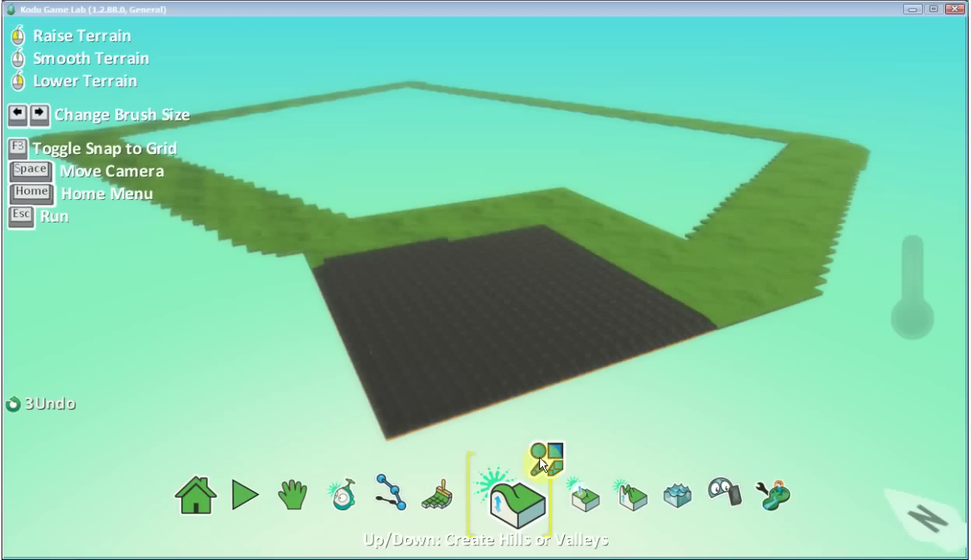
left_click(544, 460)
left_click(476, 467)
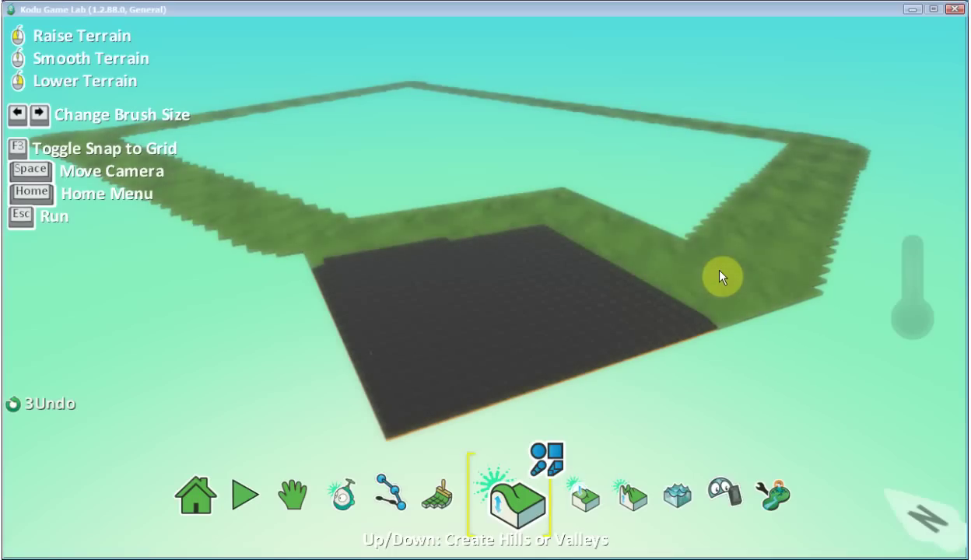
left_click_drag(720, 274, 720, 274)
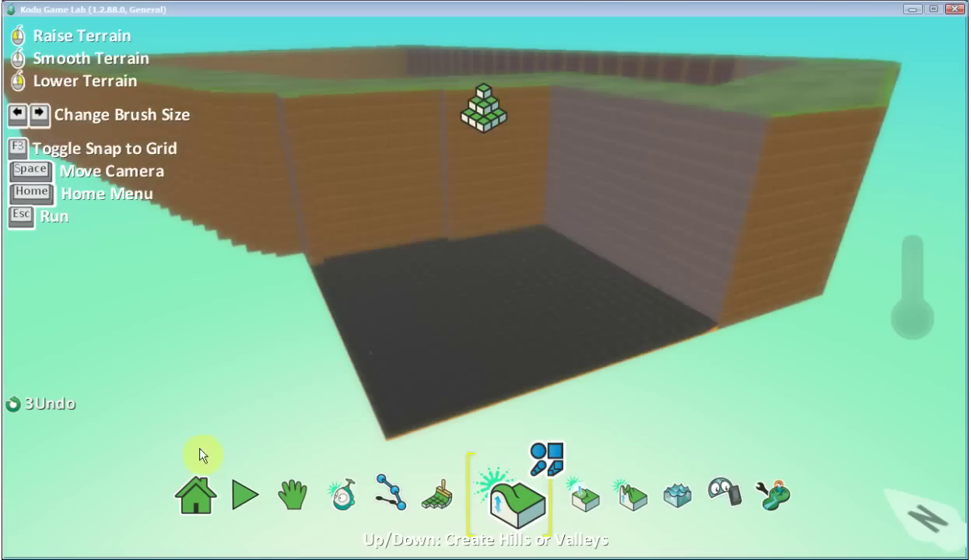
Step: Examine the raised grass walls and the low black square from above, close up and from a distance
left_click(319, 494)
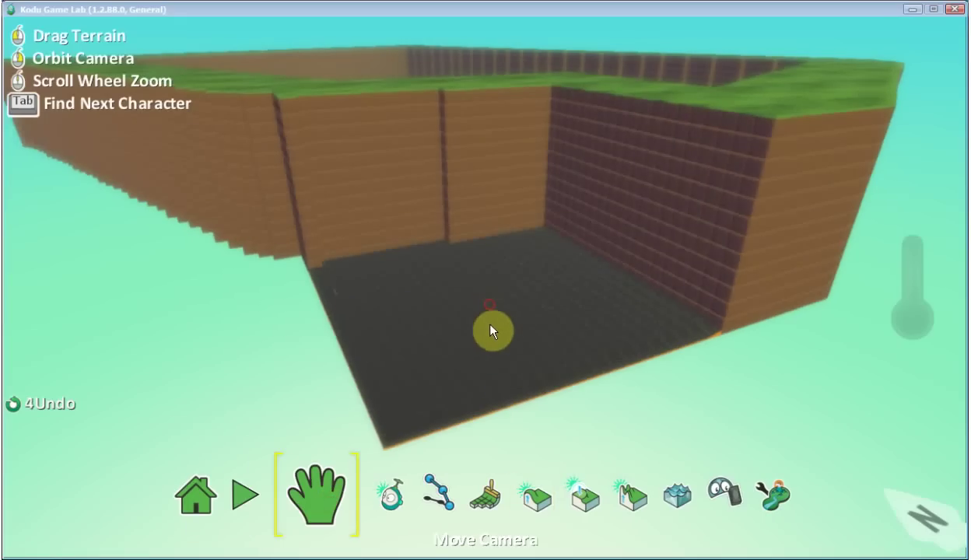
left_click_drag(490, 330, 496, 358)
right_click_drag(259, 206, 650, 242)
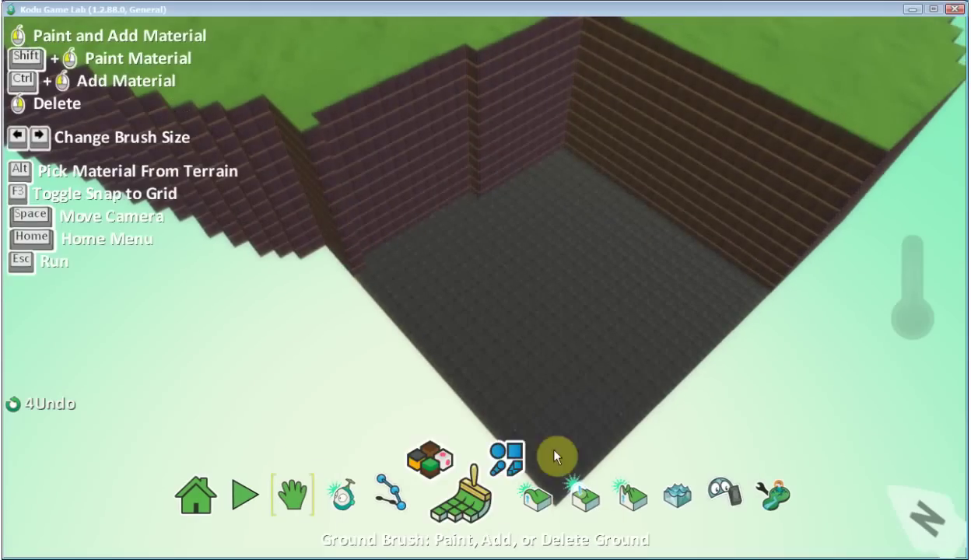
mouse_move(470, 493)
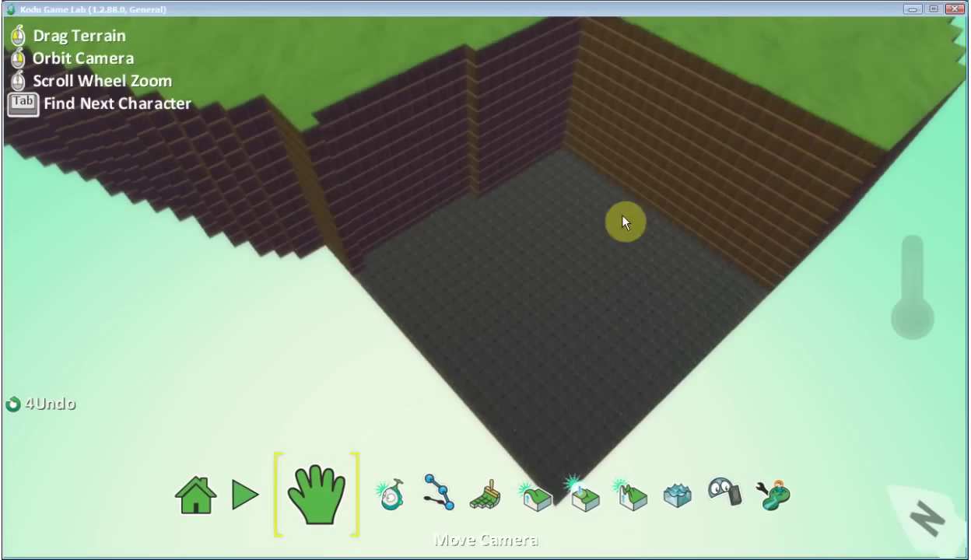
right_click_drag(581, 154, 631, 210)
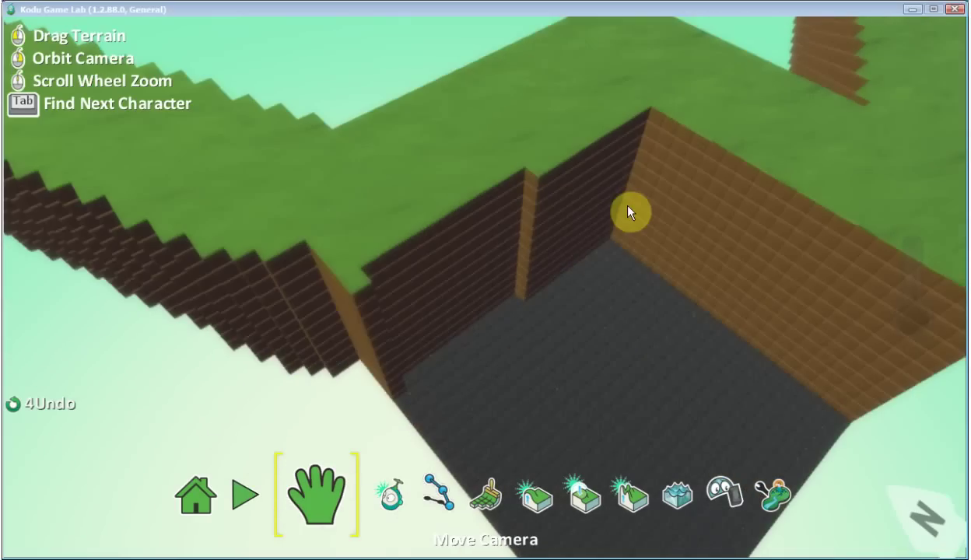
scroll(628, 204, "up", 3)
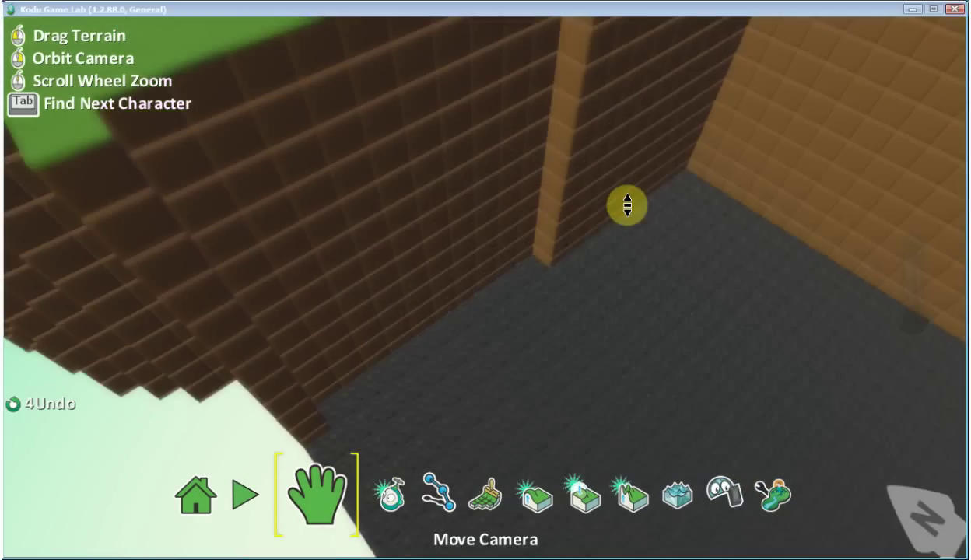
scroll(628, 204, "down", 4)
scroll(628, 206, "down", 6)
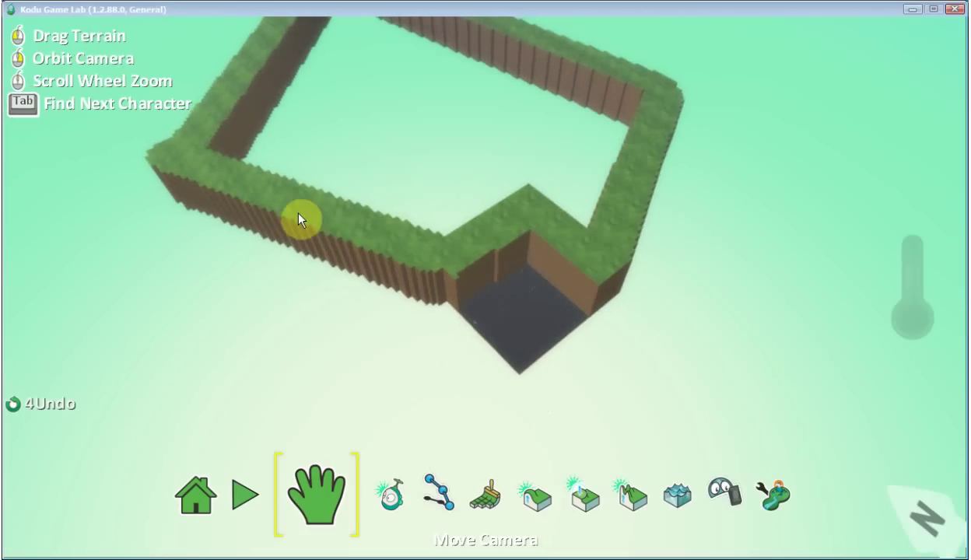
left_click_drag(298, 213, 318, 327)
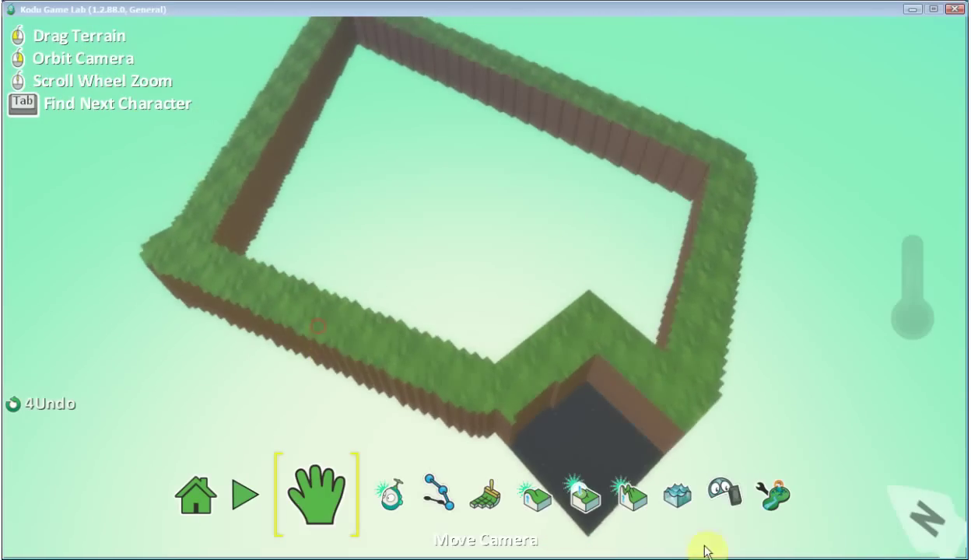
Step: Select the Roughen tool for spikey or hilly ground and choose its square brush
left_click(587, 508)
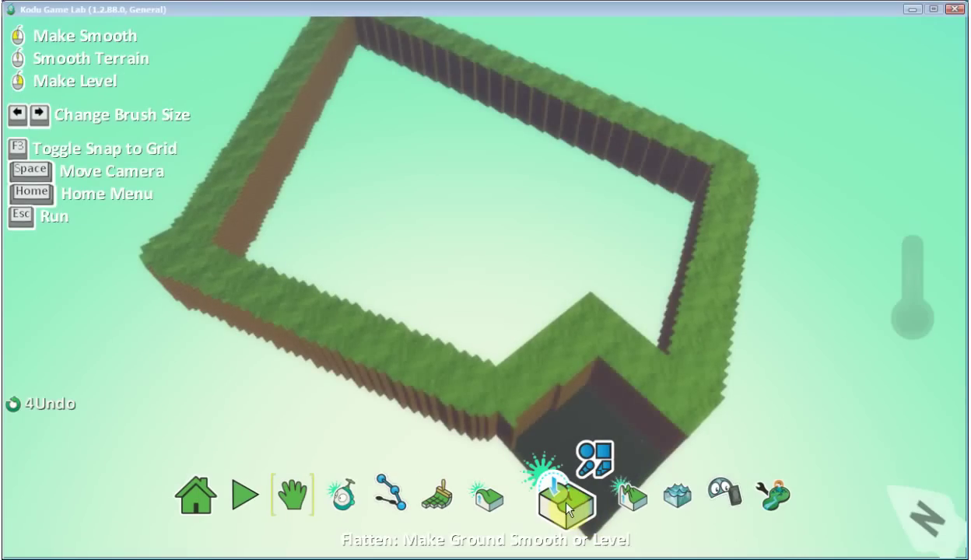
left_click(605, 511)
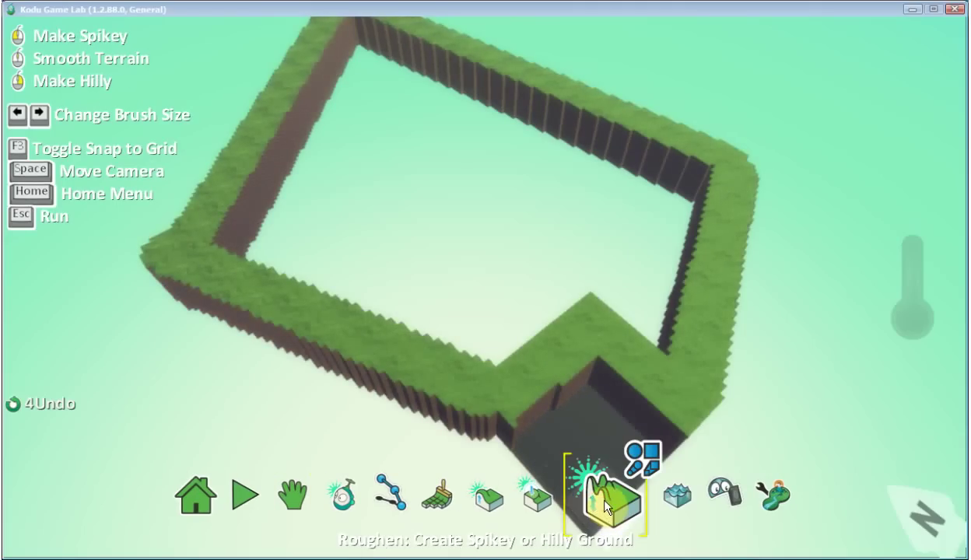
left_click(648, 461)
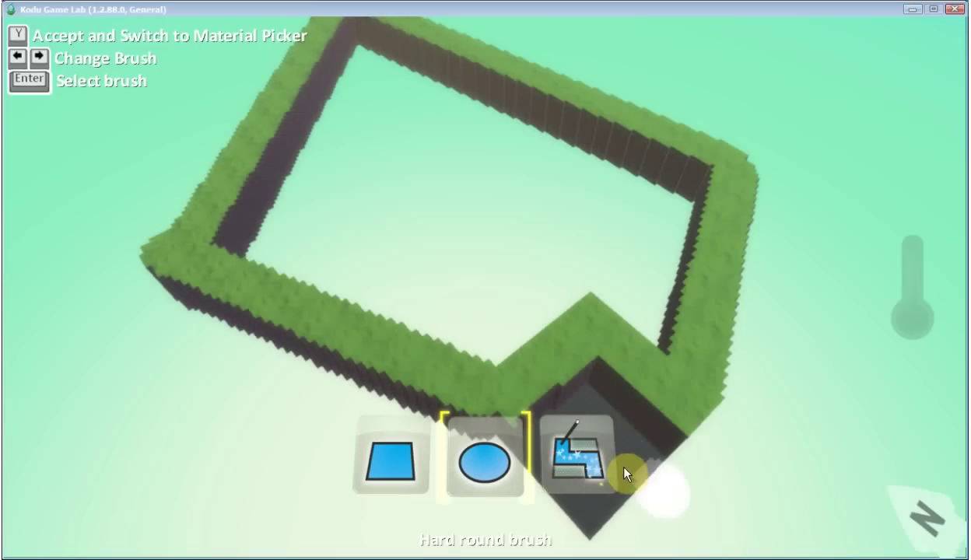
key("Left")
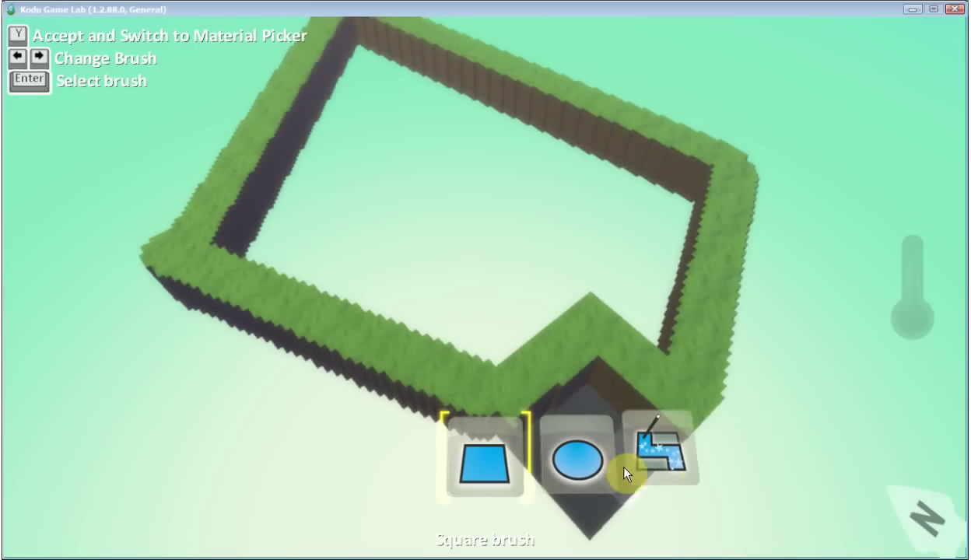
left_click(593, 472)
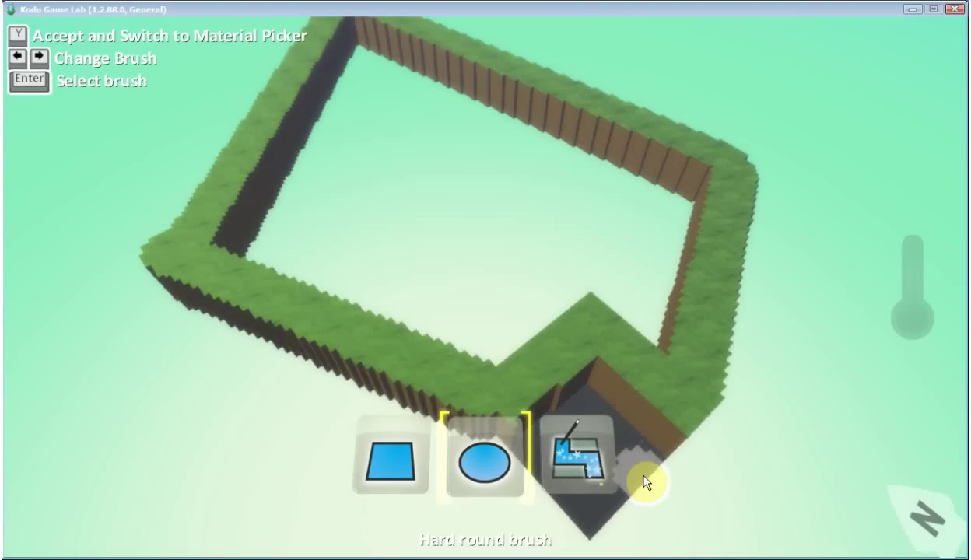
key("Return")
Step: Make the ground of the low black square spikey using the Roughen tool with the square brush
scroll(643, 476, "down", 3)
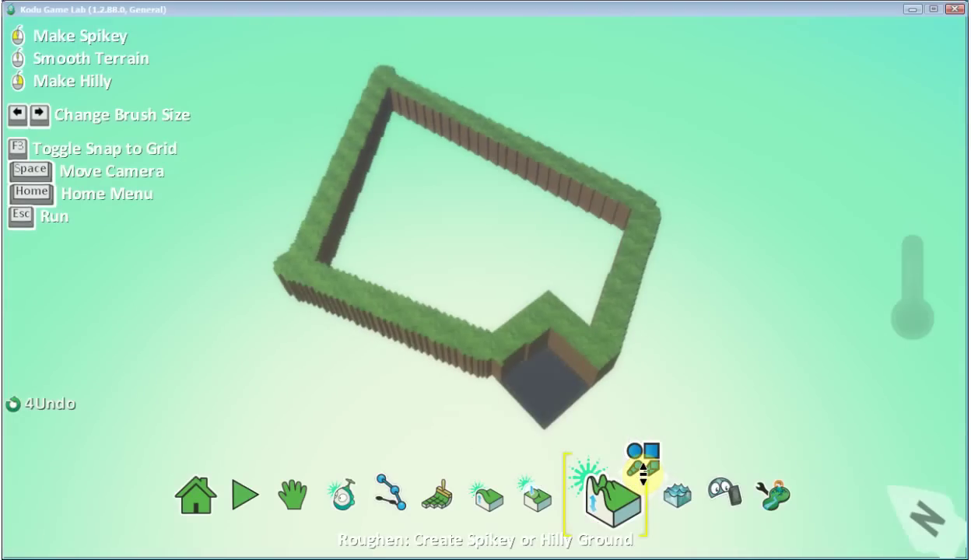
scroll(644, 471, "up", 5)
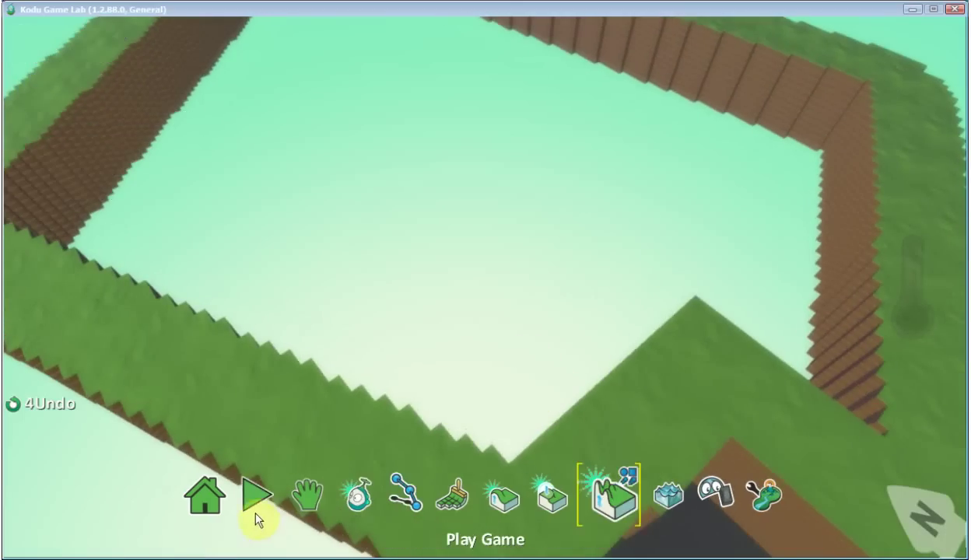
left_click(334, 496)
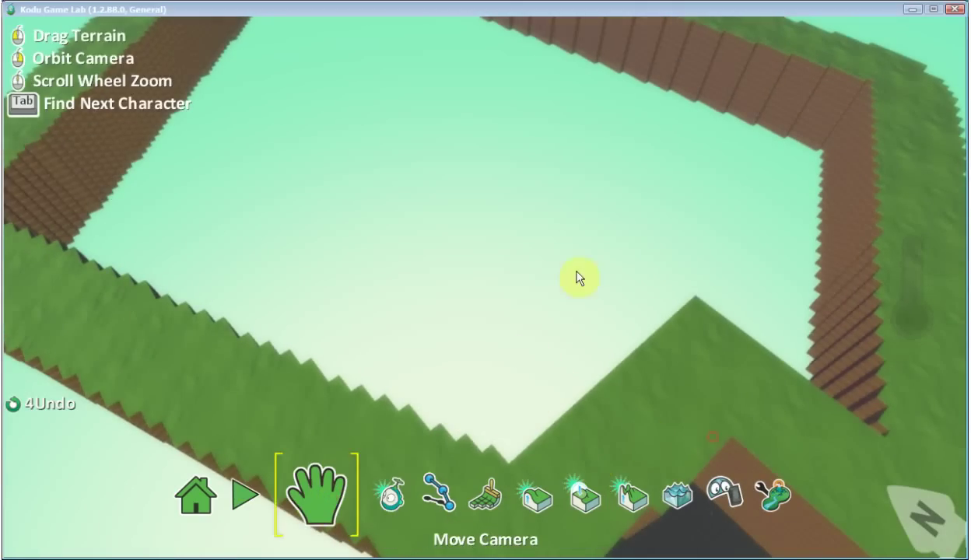
left_click_drag(577, 274, 495, 181)
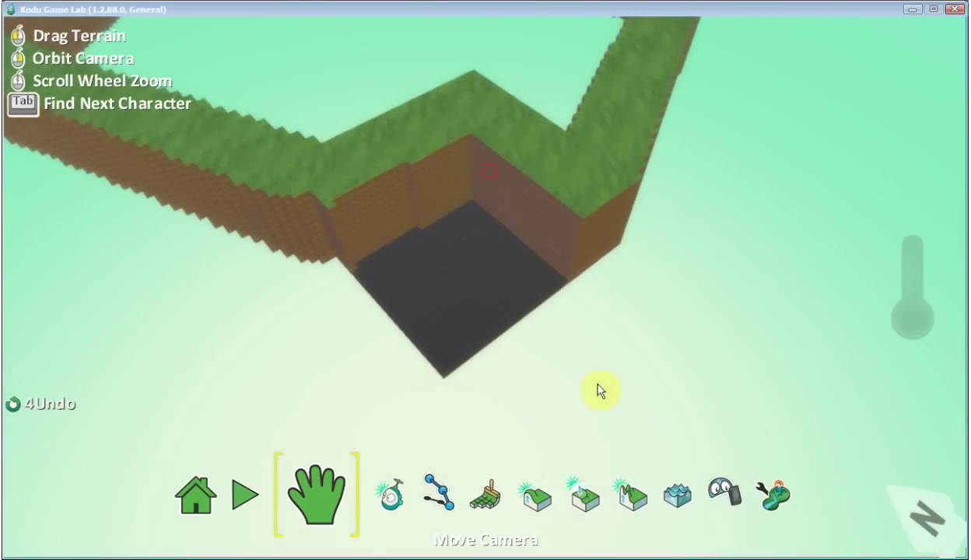
left_click(629, 486)
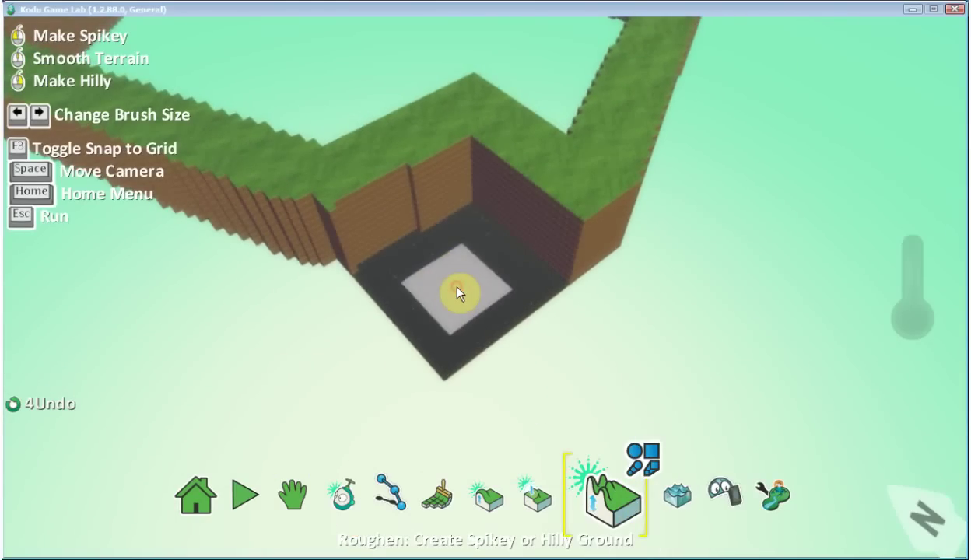
mouse_move(457, 293)
left_mouse_down()
mouse_move(461, 280)
mouse_move(425, 304)
mouse_move(545, 305)
mouse_move(494, 303)
mouse_move(456, 338)
mouse_move(420, 286)
mouse_move(455, 278)
mouse_move(478, 296)
mouse_move(436, 315)
mouse_move(494, 333)
left_mouse_up()
scroll(494, 331, "up", 3)
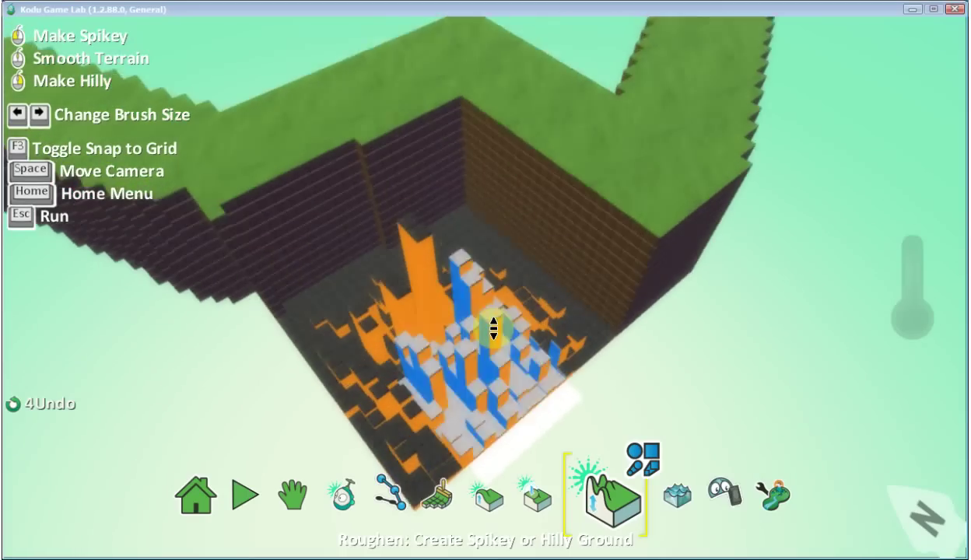
scroll(494, 329, "up", 2)
scroll(493, 329, "down", 2)
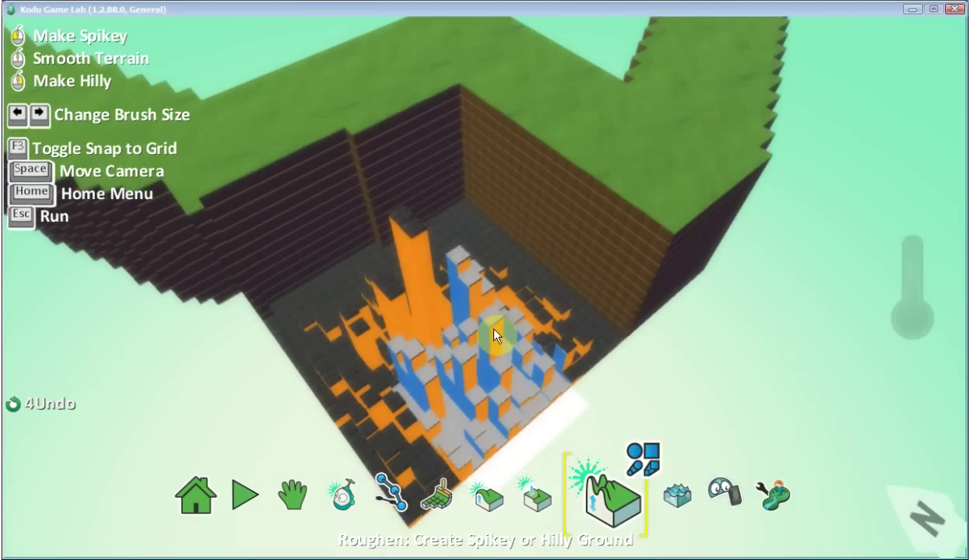
left_click_drag(495, 334, 495, 335)
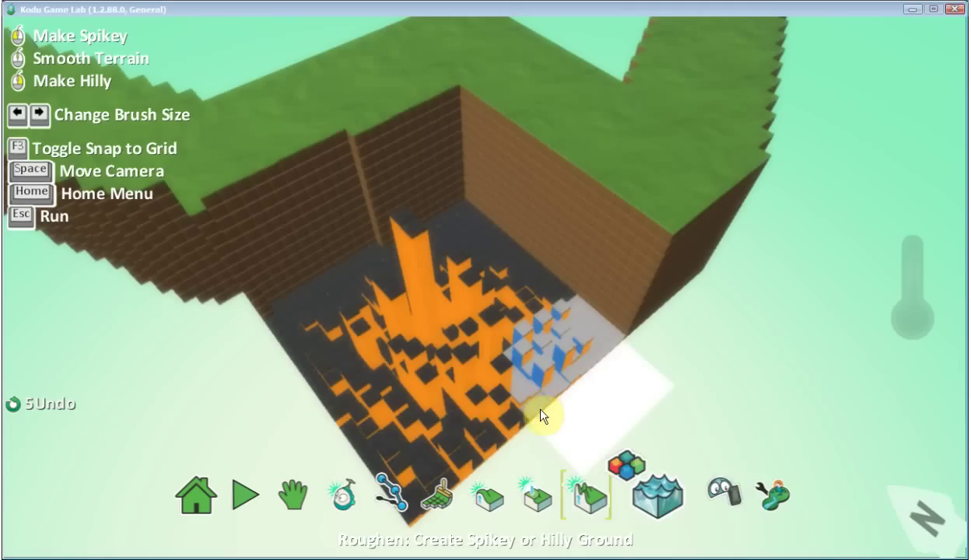
Step: Smooth the entire spikey black area at once using the Flatten tool with the magic brush
left_click(555, 506)
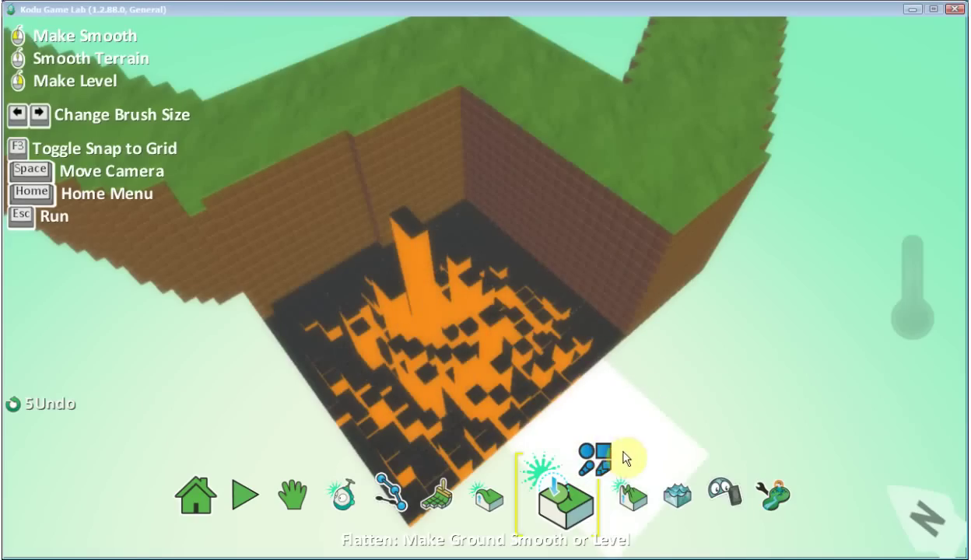
left_click(599, 459)
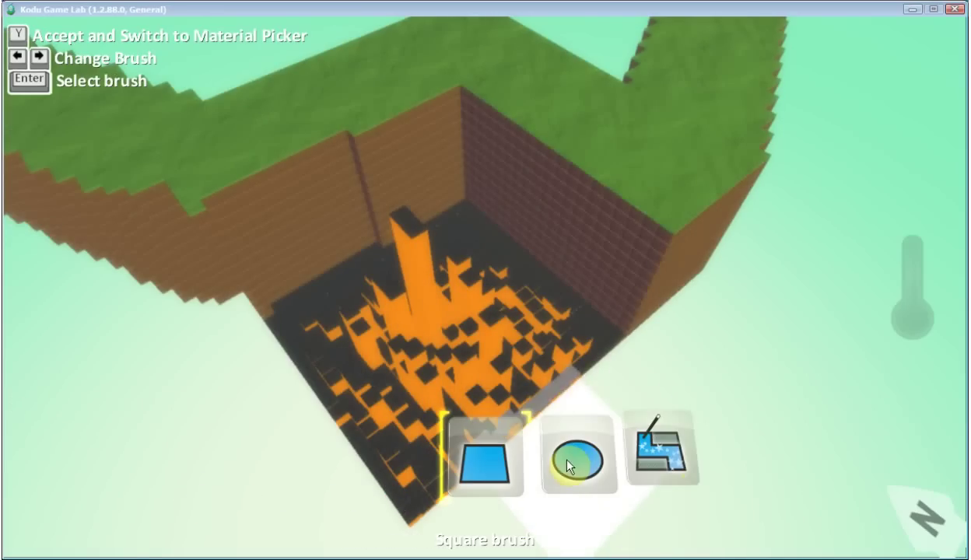
left_click(668, 459)
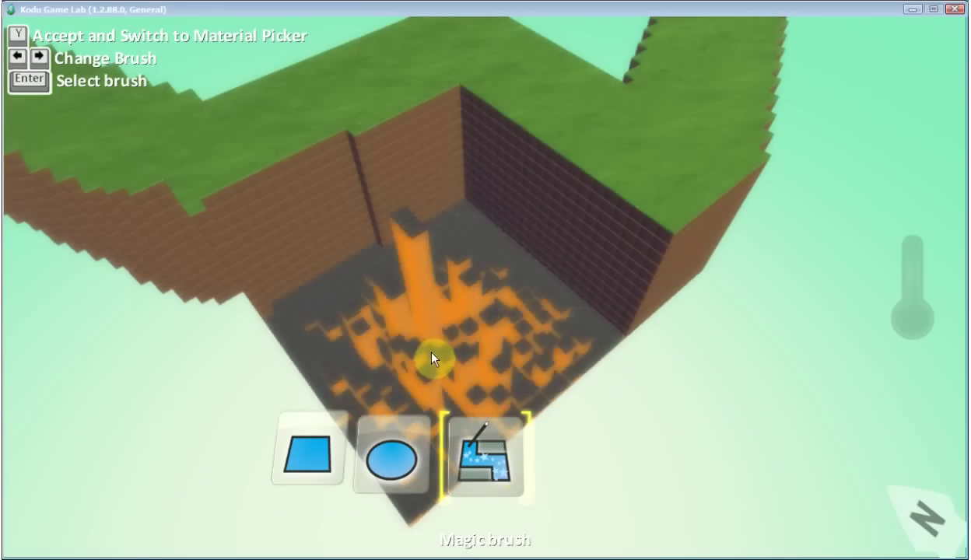
left_click(430, 348)
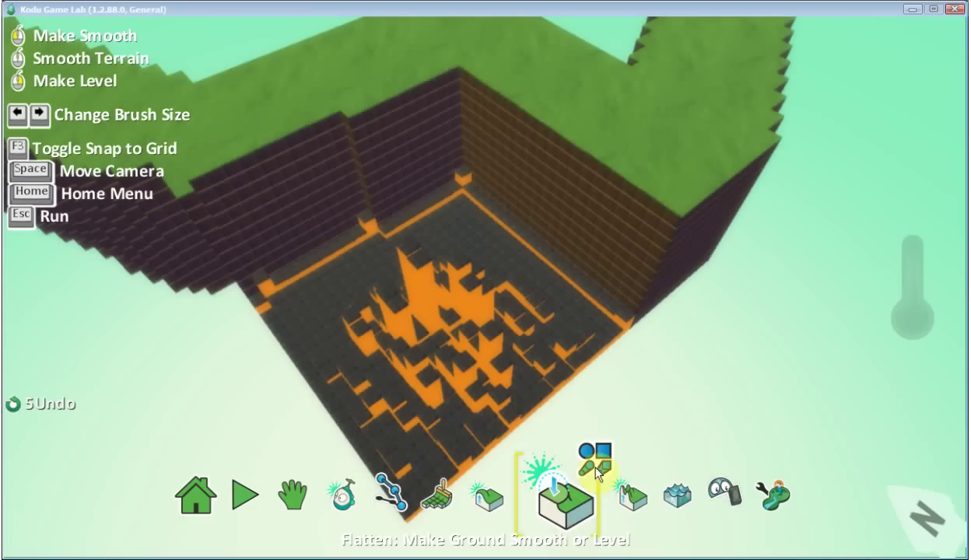
Step: Smooth away the remaining spikes in the black square using the Flatten tool's hard round brush
left_click(608, 449)
left_click(392, 465)
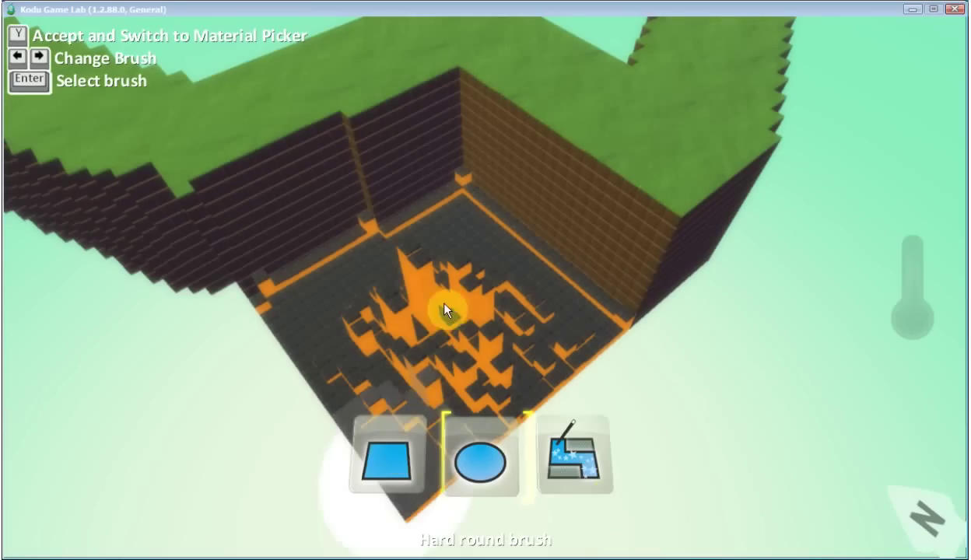
left_click(444, 307)
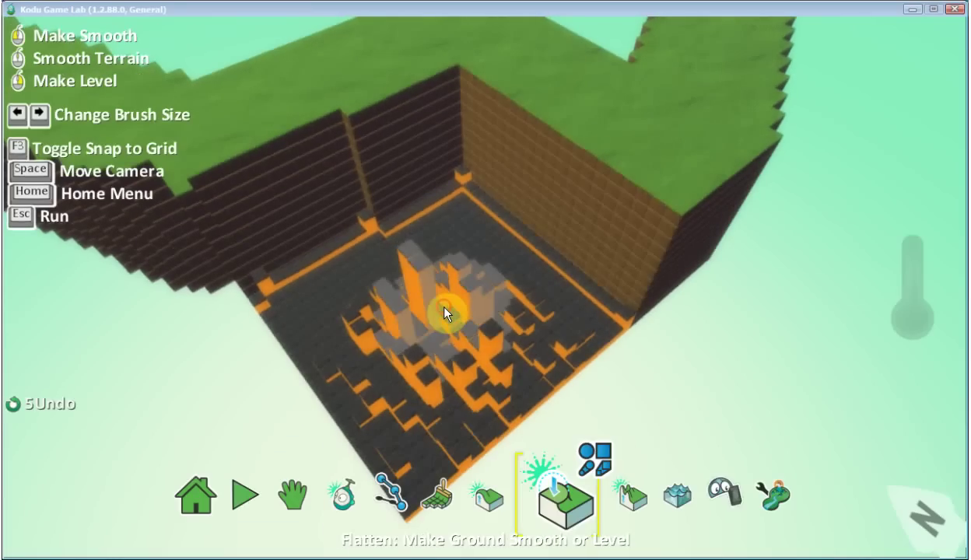
mouse_move(444, 308)
left_mouse_down()
mouse_move(373, 287)
mouse_move(358, 329)
mouse_move(375, 395)
mouse_move(516, 390)
mouse_move(529, 276)
mouse_move(458, 259)
mouse_move(369, 295)
mouse_move(373, 345)
mouse_move(524, 333)
mouse_move(369, 409)
mouse_move(541, 299)
mouse_move(458, 372)
left_mouse_up()
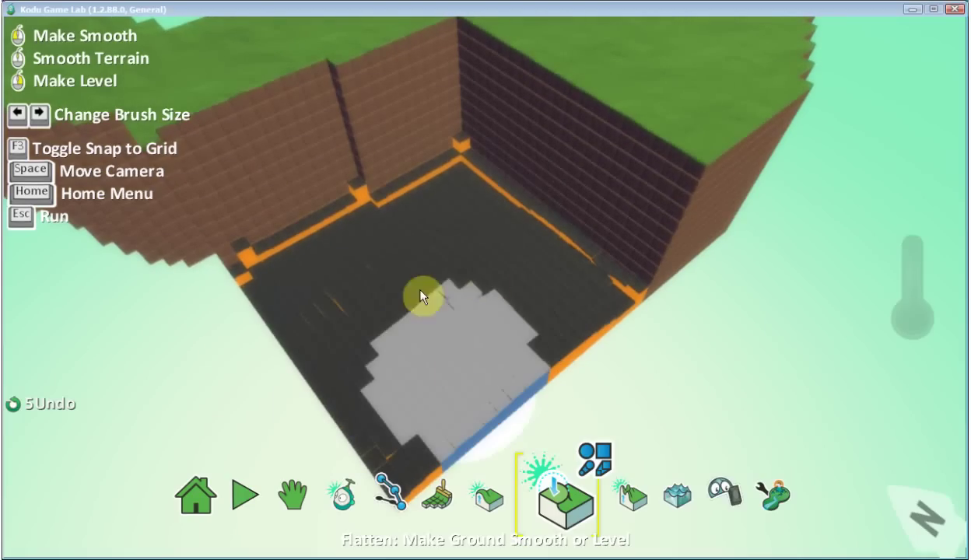
Step: Smooth a section of the high grass wall beside the black square into a stepped slope down to the floor
mouse_move(509, 311)
left_mouse_down()
mouse_move(408, 417)
mouse_move(458, 237)
mouse_move(462, 291)
mouse_move(465, 249)
mouse_move(557, 298)
mouse_move(511, 297)
mouse_move(574, 201)
mouse_move(542, 210)
mouse_move(600, 124)
mouse_move(538, 214)
mouse_move(627, 96)
mouse_move(548, 215)
mouse_move(607, 108)
mouse_move(560, 188)
left_mouse_up()
mouse_move(620, 73)
left_mouse_down()
mouse_move(624, 96)
mouse_move(642, 78)
mouse_move(613, 132)
mouse_move(506, 247)
left_mouse_up()
mouse_move(631, 84)
left_mouse_down()
mouse_move(542, 210)
mouse_move(637, 66)
mouse_move(574, 156)
mouse_move(613, 121)
mouse_move(546, 211)
mouse_move(617, 124)
mouse_move(511, 238)
mouse_move(618, 104)
mouse_move(546, 208)
left_mouse_up()
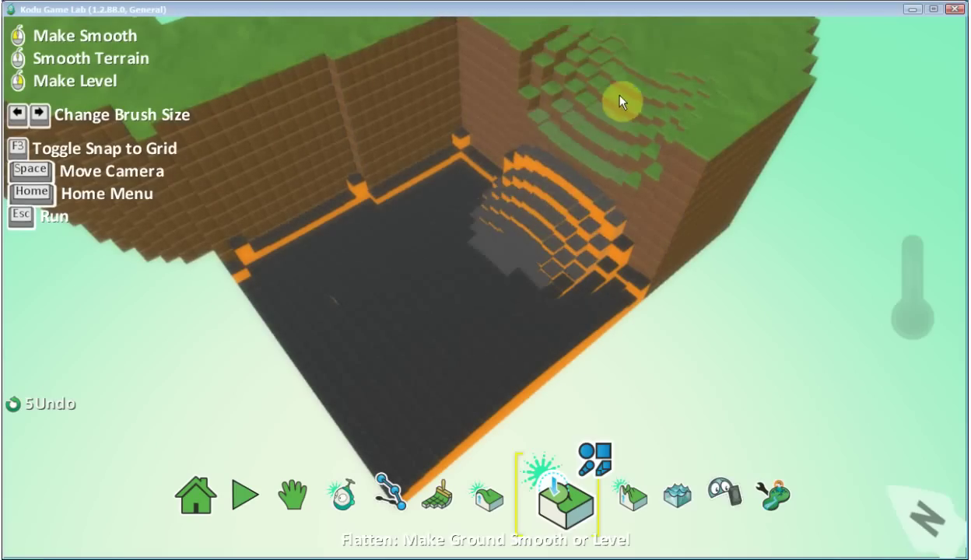
mouse_move(620, 101)
left_mouse_down()
mouse_move(546, 217)
mouse_move(762, 204)
left_mouse_up()
Step: Try to add water in the empty space enclosed by the grass walls using the Water Tool
left_click(658, 502)
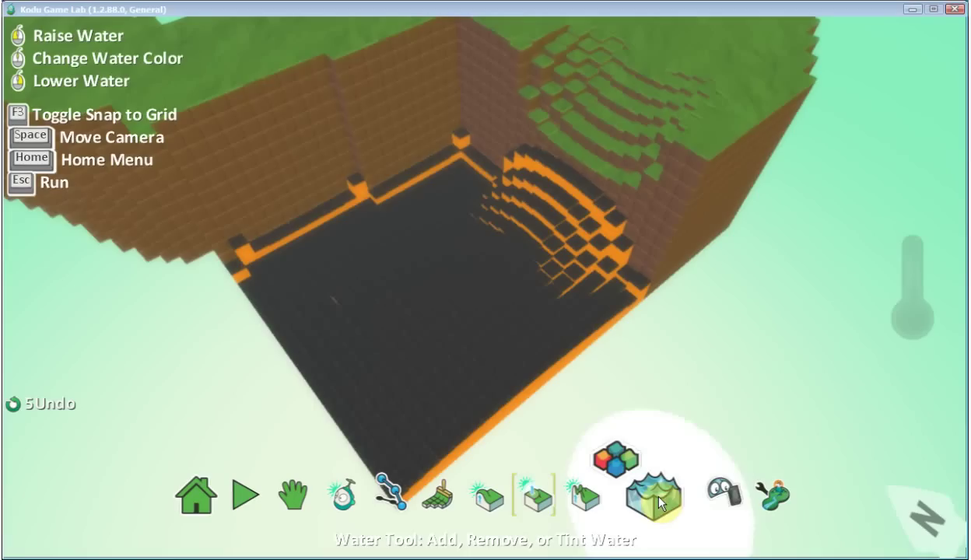
left_click(401, 321)
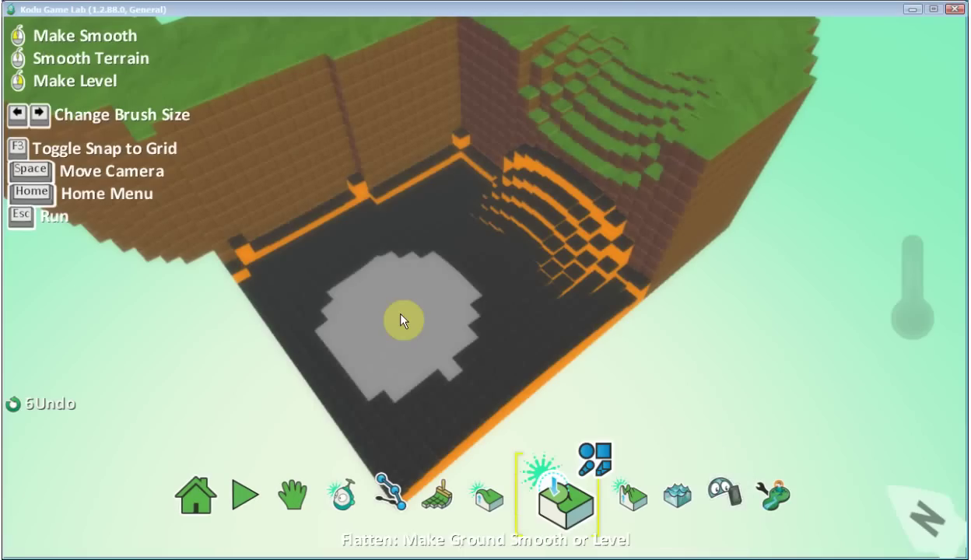
scroll(400, 313, "up", 3)
scroll(399, 314, "down", 3)
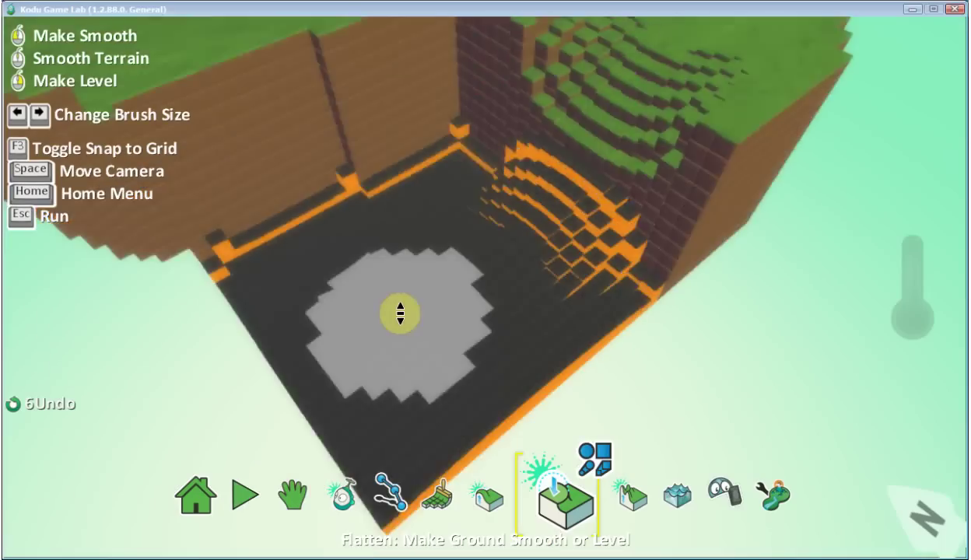
scroll(399, 313, "down", 3)
scroll(398, 315, "down", 1)
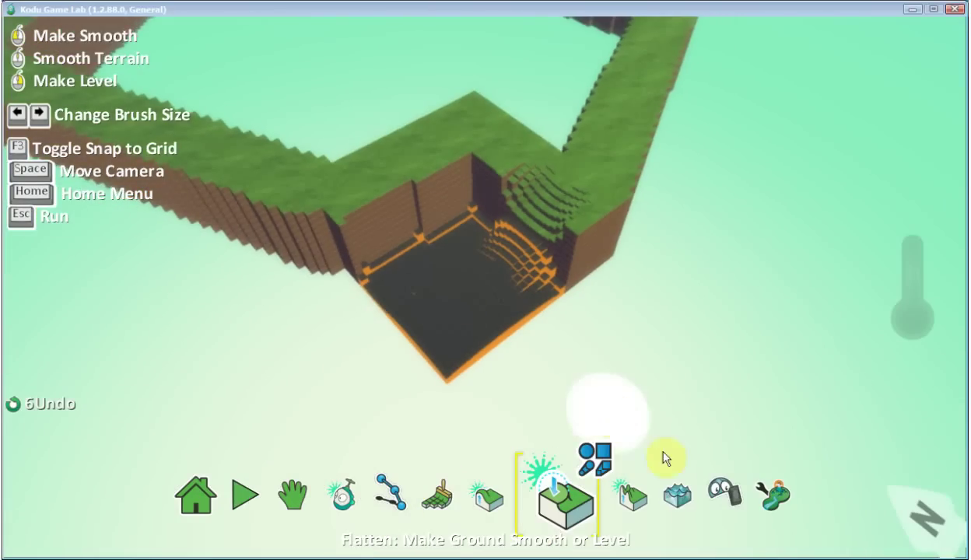
left_click(675, 491)
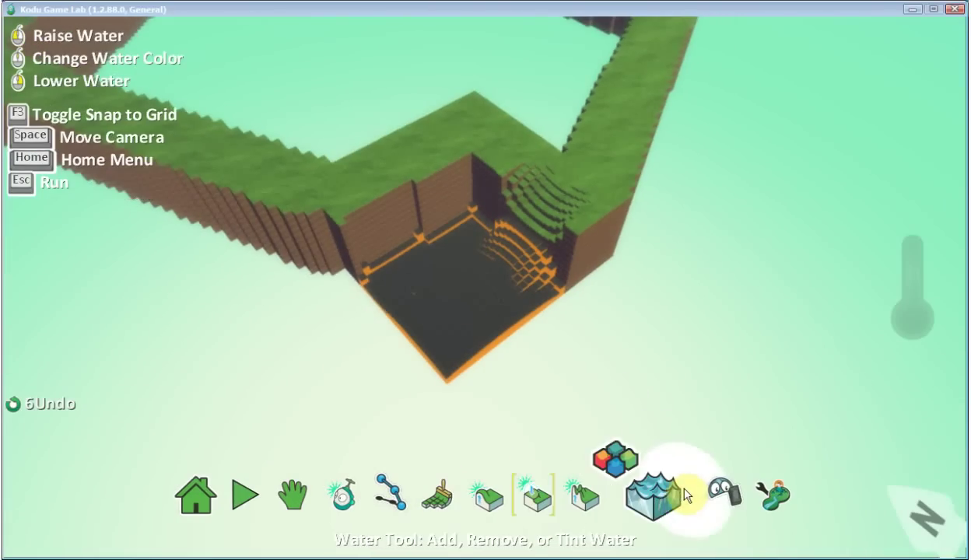
left_click(623, 459)
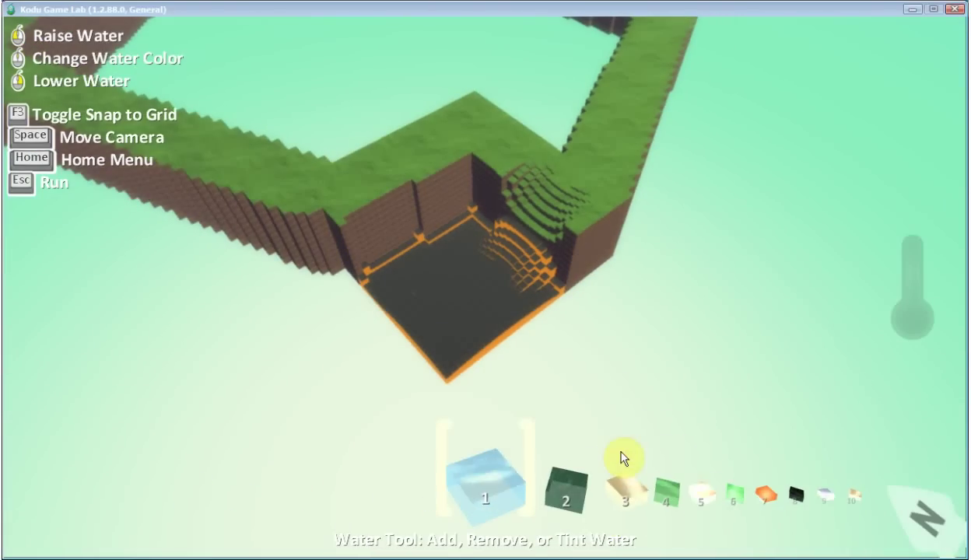
left_click(331, 59)
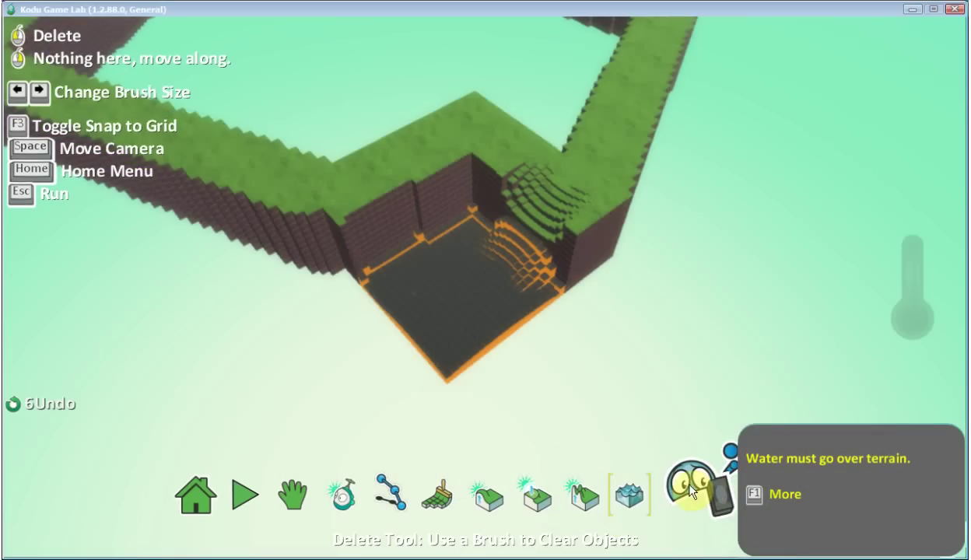
left_click(651, 490)
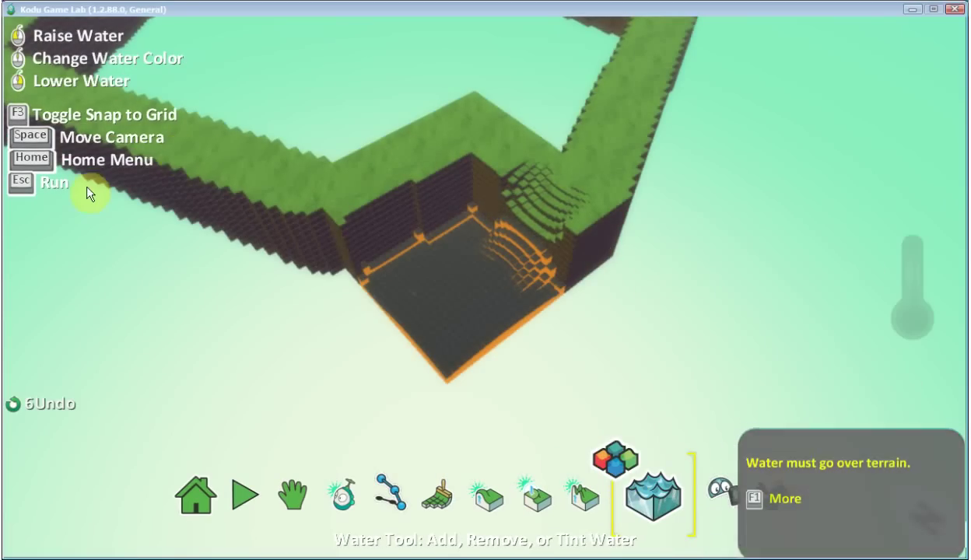
left_click(334, 496)
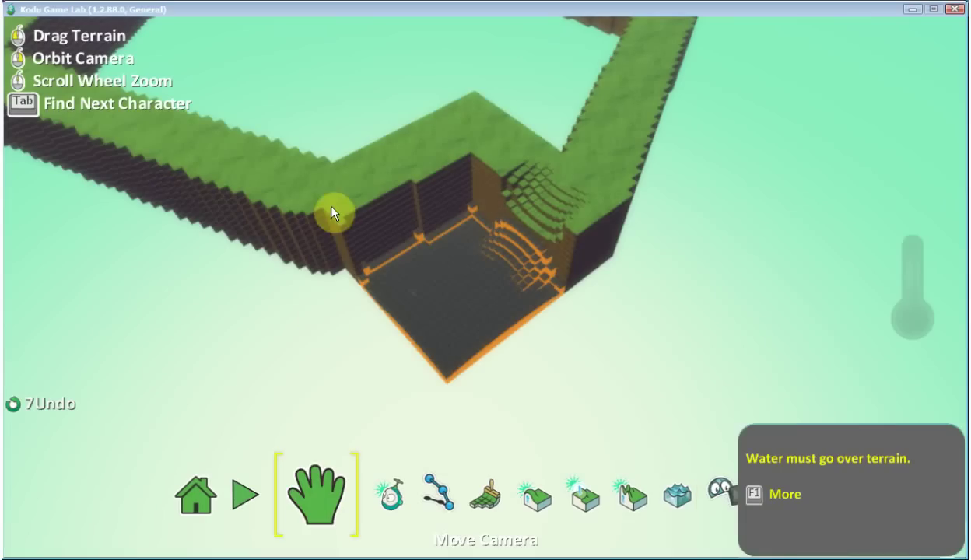
left_click_drag(334, 210, 391, 381)
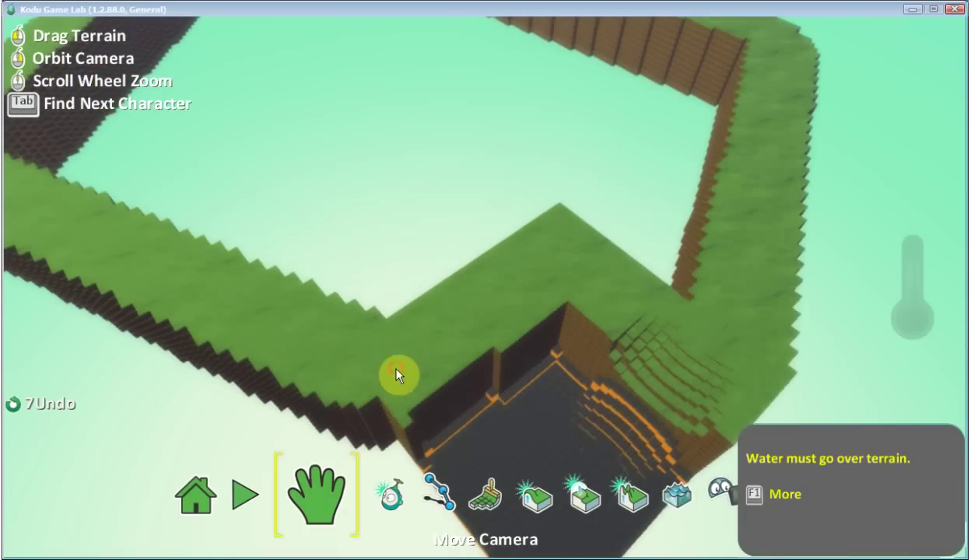
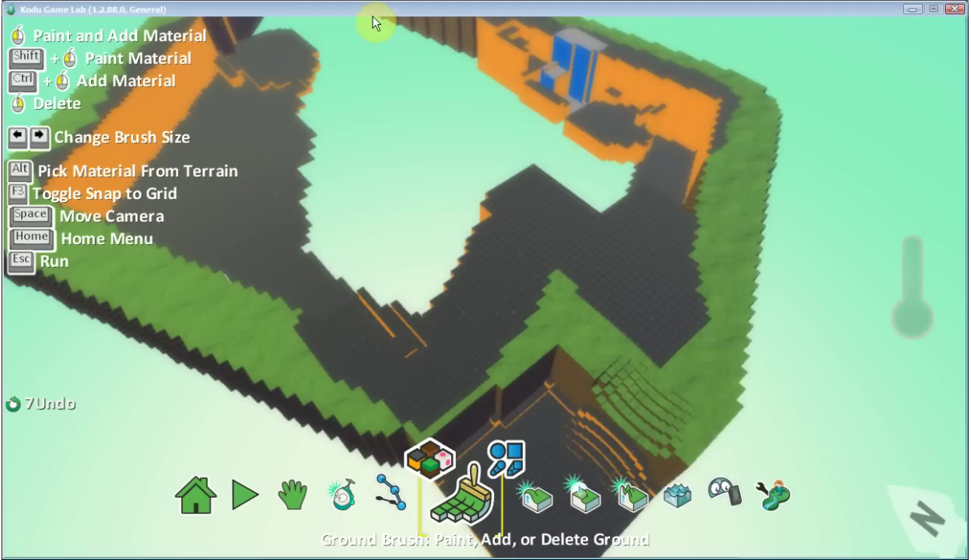
left_click(573, 502)
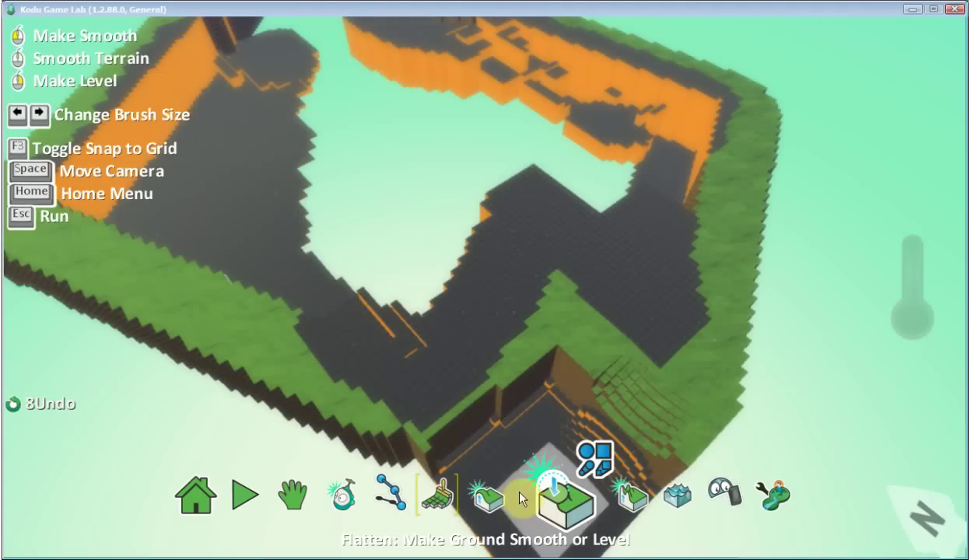
left_click(495, 500)
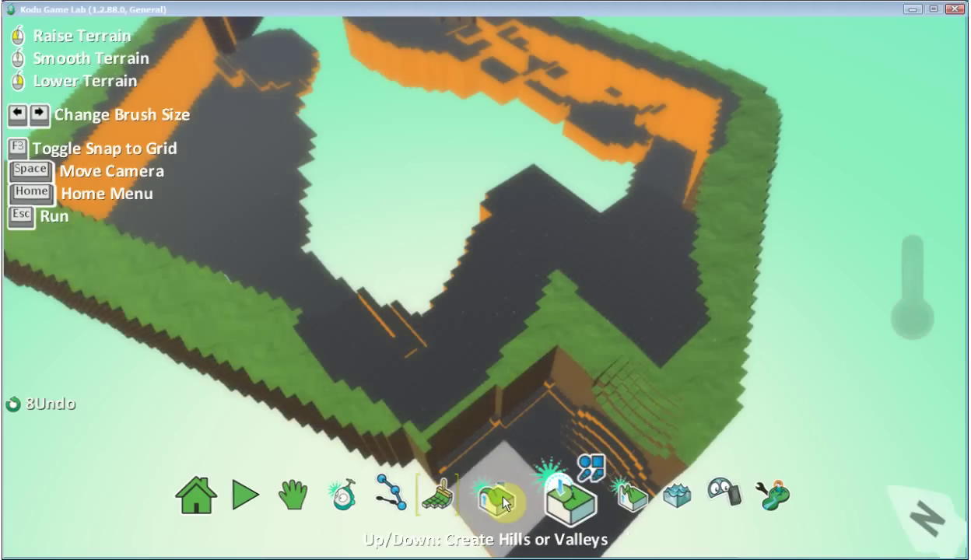
left_click(454, 498)
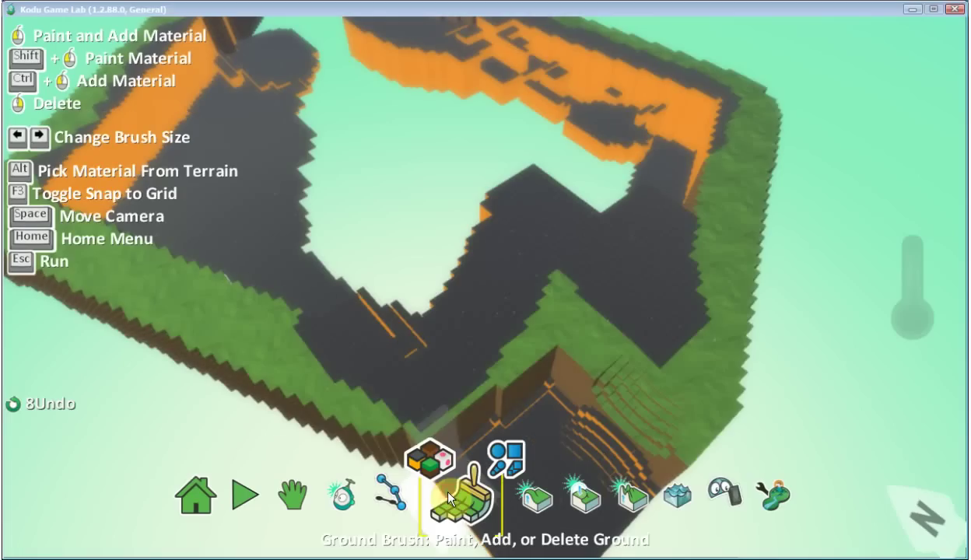
Step: Paint black ground across the empty space enclosed by the grass walls using a square ground brush
left_click(499, 440)
left_click(479, 457)
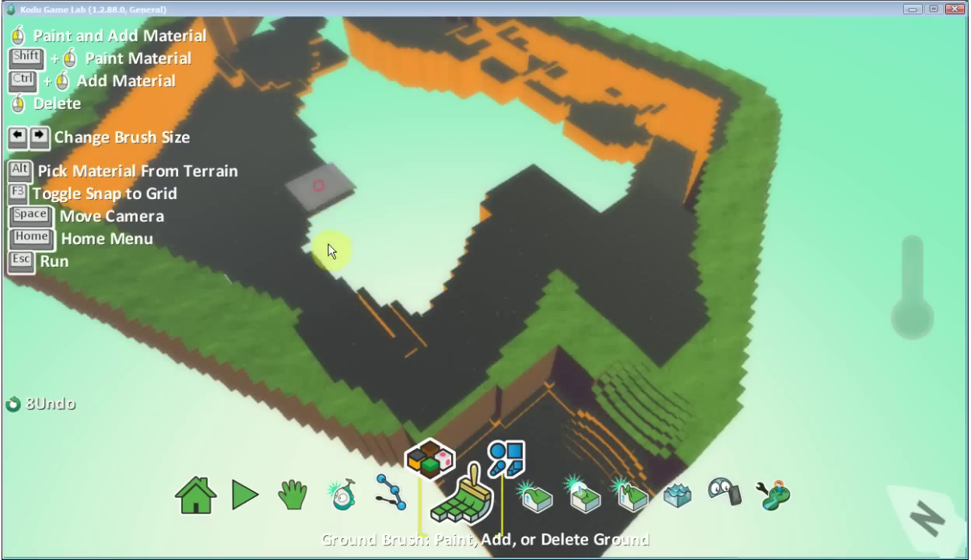
mouse_move(328, 250)
left_mouse_down()
mouse_move(372, 185)
mouse_move(360, 175)
left_mouse_up()
mouse_move(401, 293)
left_mouse_down()
mouse_move(476, 210)
mouse_move(527, 172)
mouse_move(609, 203)
mouse_move(614, 160)
mouse_move(582, 123)
mouse_move(496, 109)
mouse_move(444, 86)
mouse_move(494, 147)
mouse_move(403, 160)
mouse_move(370, 133)
mouse_move(400, 115)
mouse_move(350, 109)
left_mouse_up()
mouse_move(396, 81)
left_mouse_down()
mouse_move(315, 39)
mouse_move(325, 25)
mouse_move(326, 195)
mouse_move(375, 319)
mouse_move(403, 342)
mouse_move(390, 438)
left_mouse_up()
Step: Fill the remaining gaps in the far corner between the grass walls with black ground
left_click(325, 486)
scroll(375, 319, "up", 3)
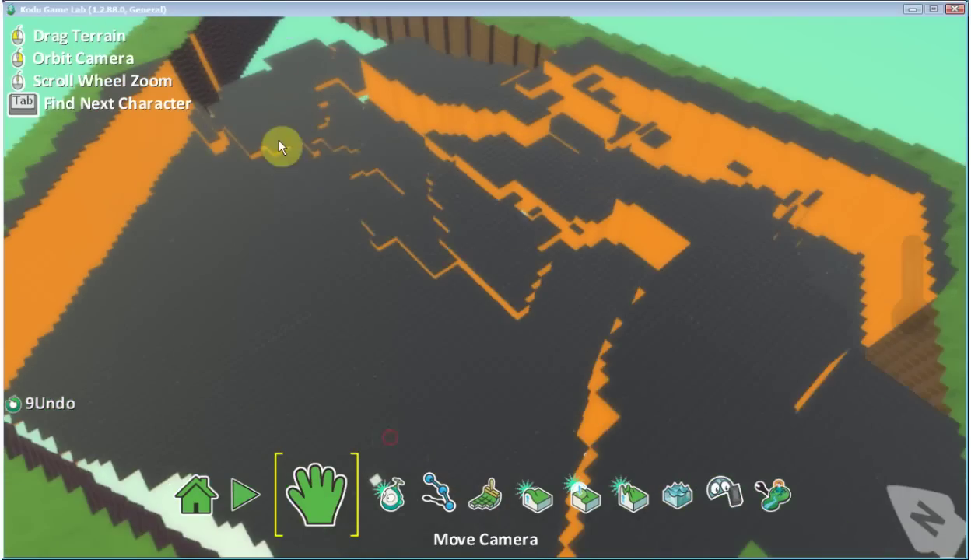
scroll(321, 260, "up", 3)
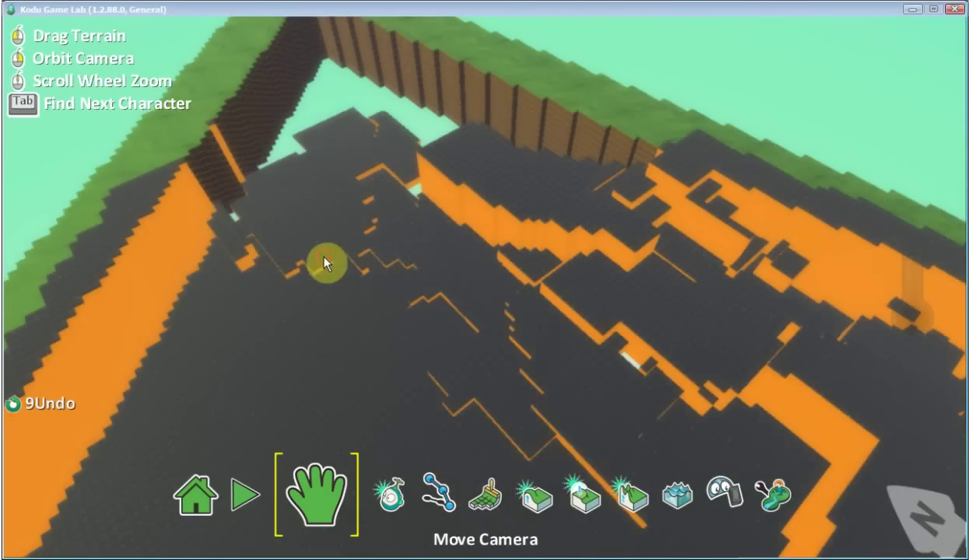
left_click(484, 498)
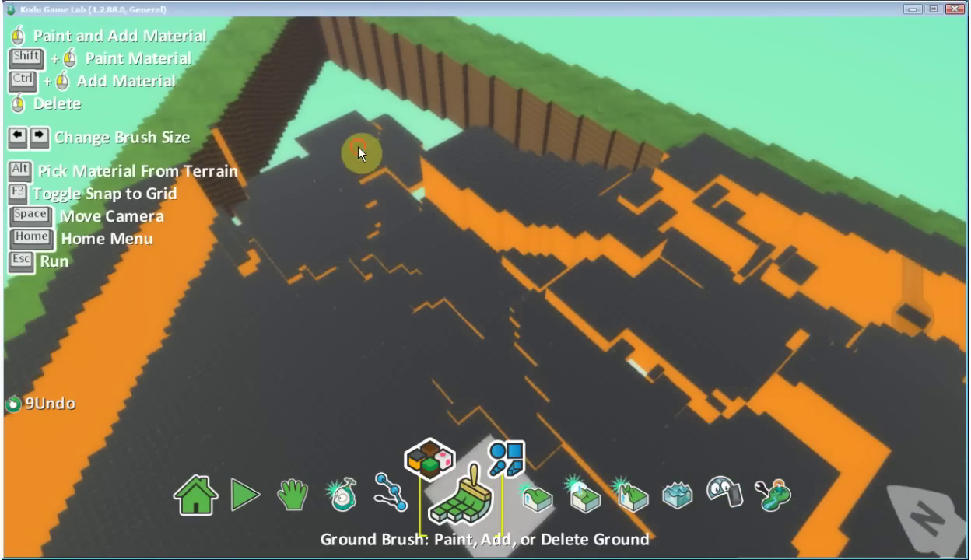
mouse_move(249, 221)
left_mouse_down()
mouse_move(292, 102)
mouse_move(319, 77)
mouse_move(451, 141)
mouse_move(507, 202)
mouse_move(421, 181)
left_mouse_up()
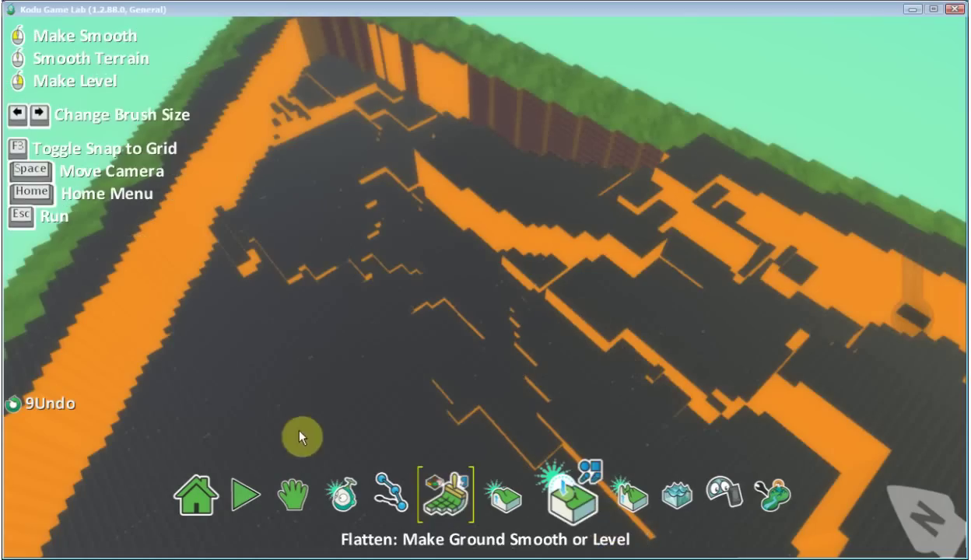
Step: Close the remaining gap along the inner side of the opposite grass wall with black ground
left_click(306, 505)
left_click_drag(359, 427, 361, 135)
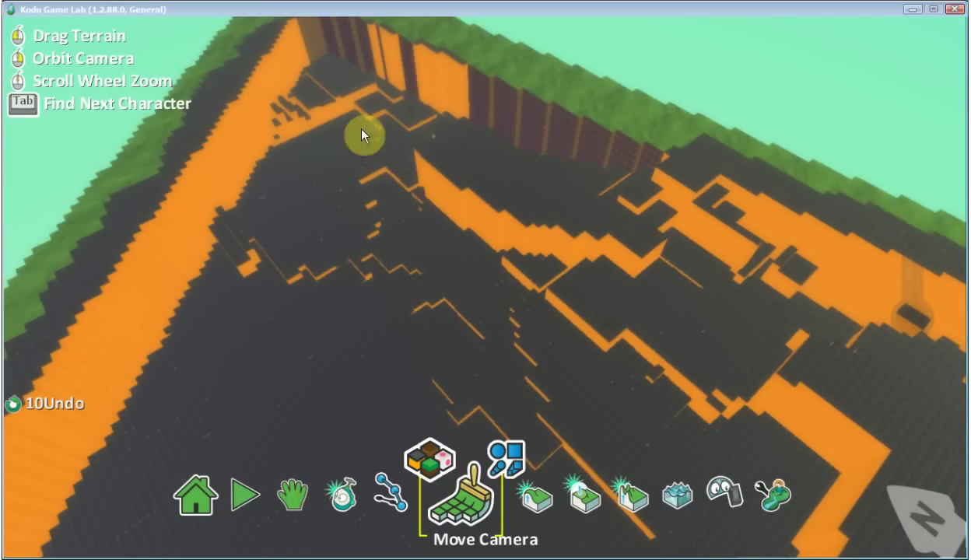
scroll(361, 129, "down", 3)
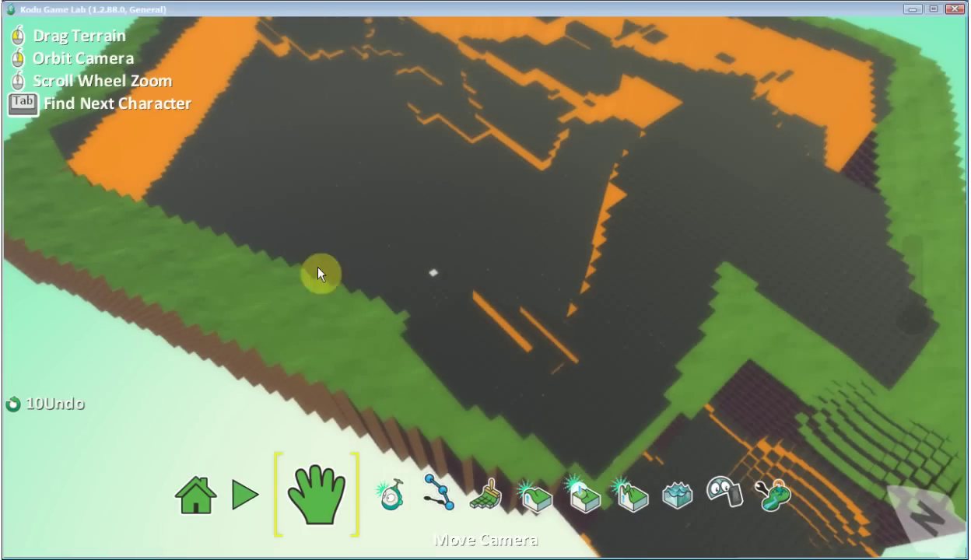
right_click_drag(268, 267, 210, 262)
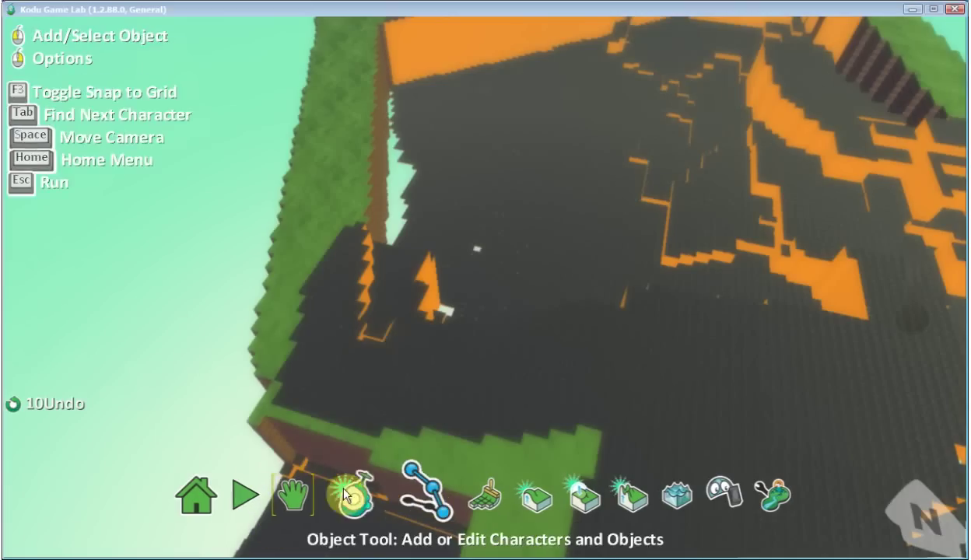
left_click(472, 505)
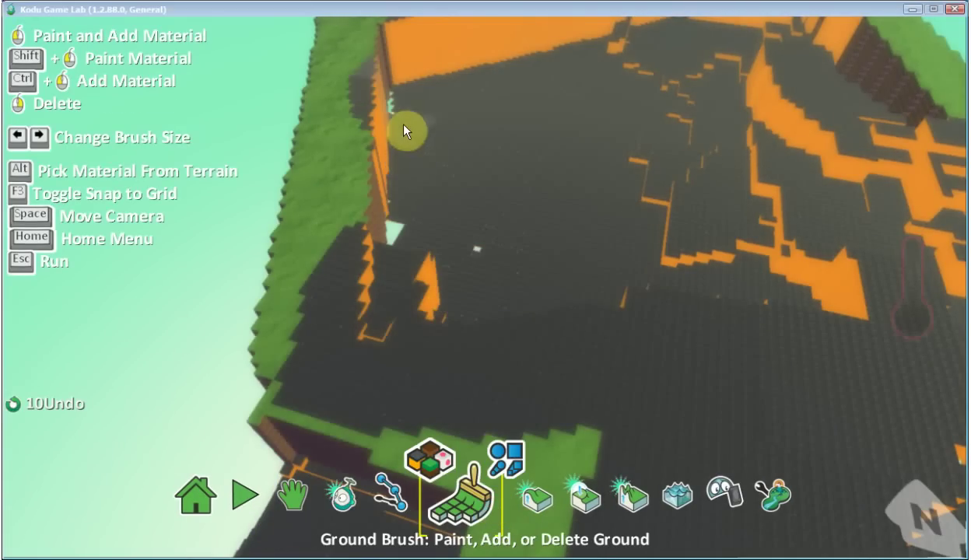
mouse_move(398, 131)
left_mouse_down()
mouse_move(402, 255)
mouse_move(415, 287)
left_mouse_up()
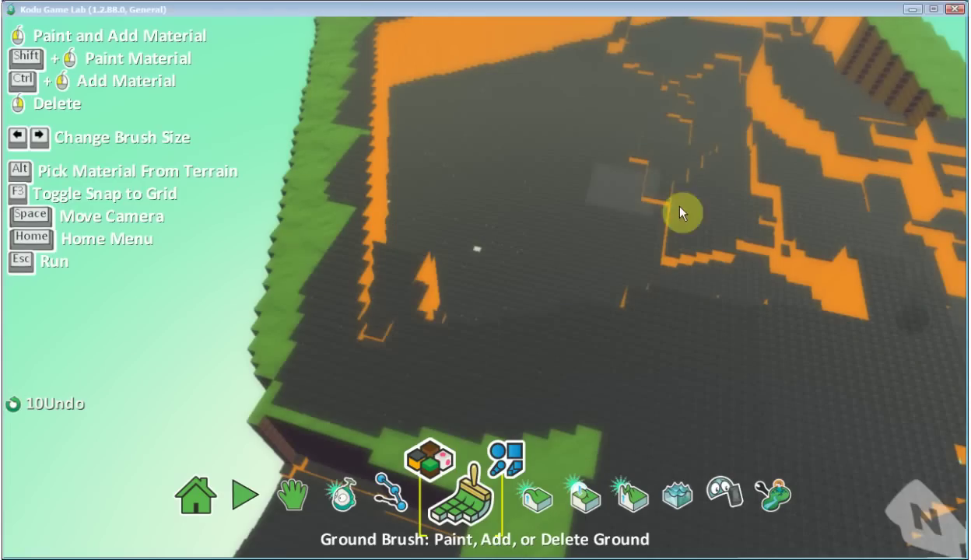
Step: Add water of type 5 to the black basin using the Water Tool
left_click(675, 493)
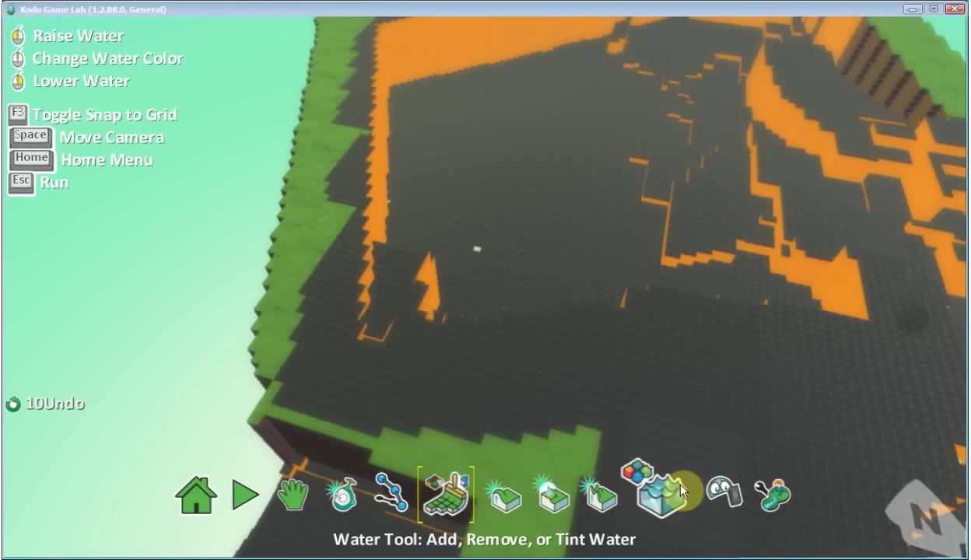
left_click(613, 464)
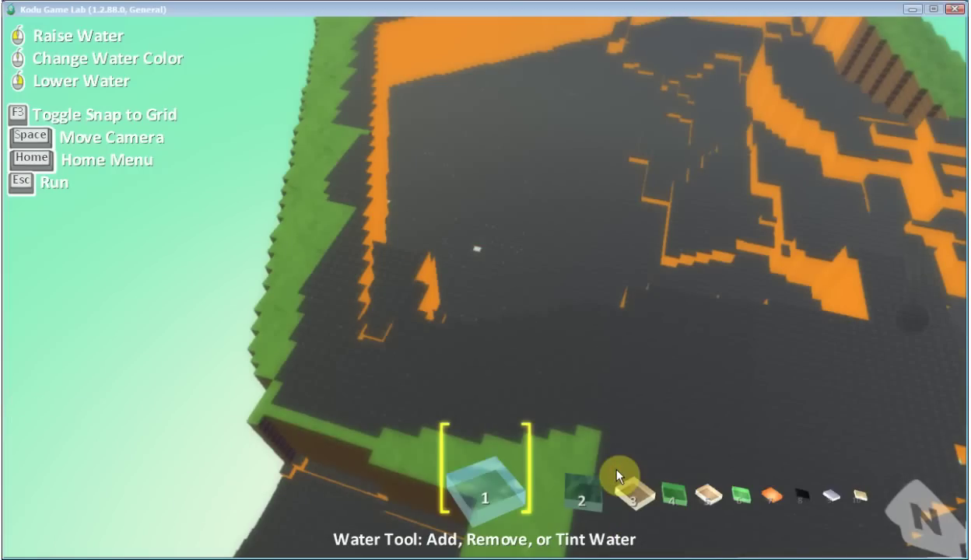
left_click(708, 497)
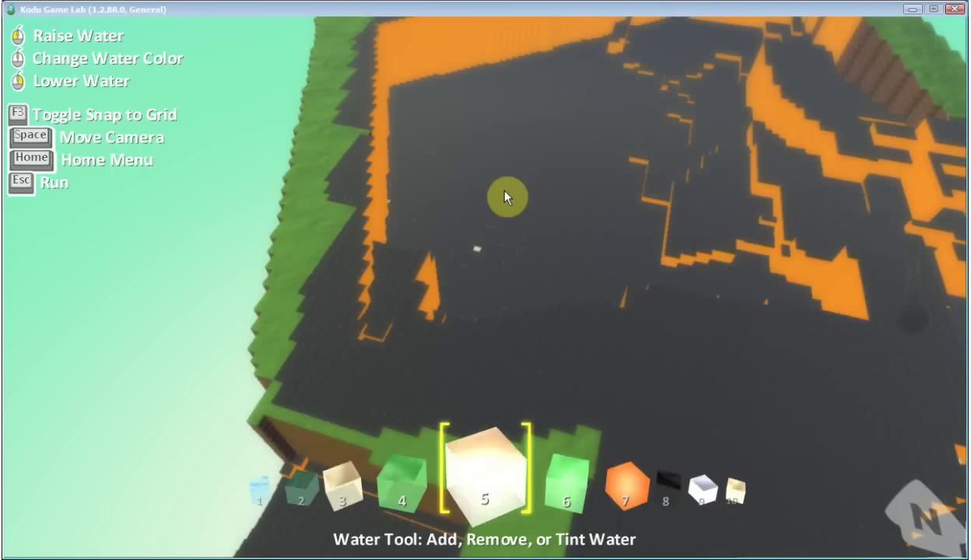
left_click(498, 226)
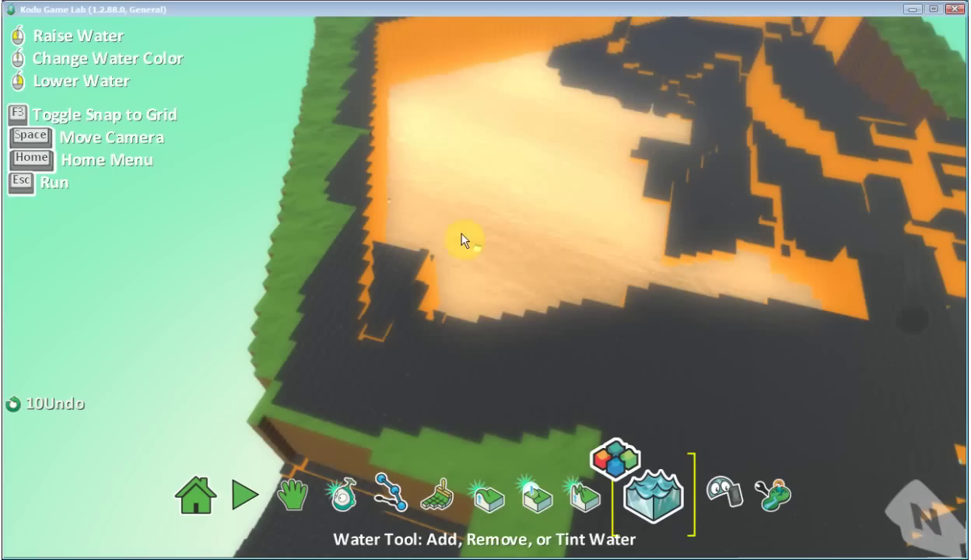
Step: Raise the water level in the basin until it covers most of the orange-edged black terrain
left_click(451, 162)
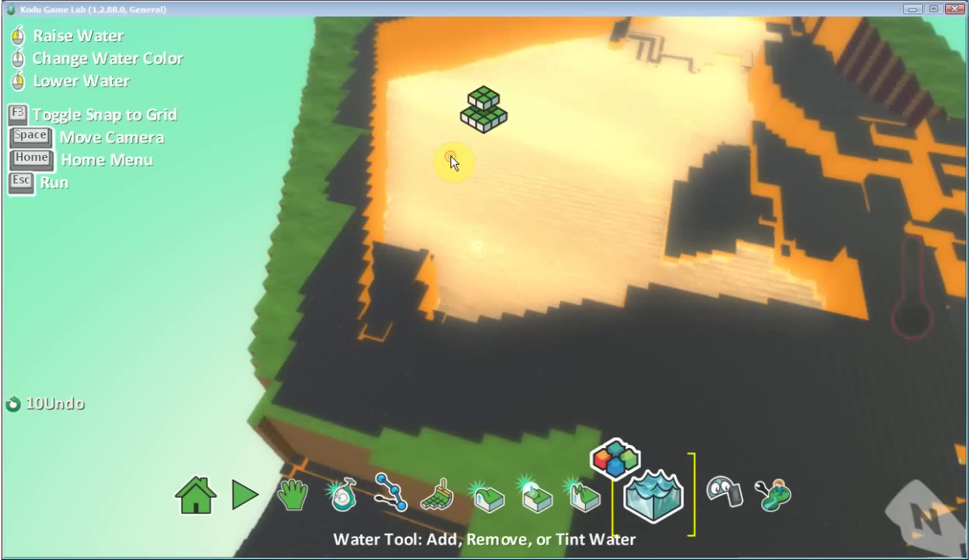
left_click(451, 162)
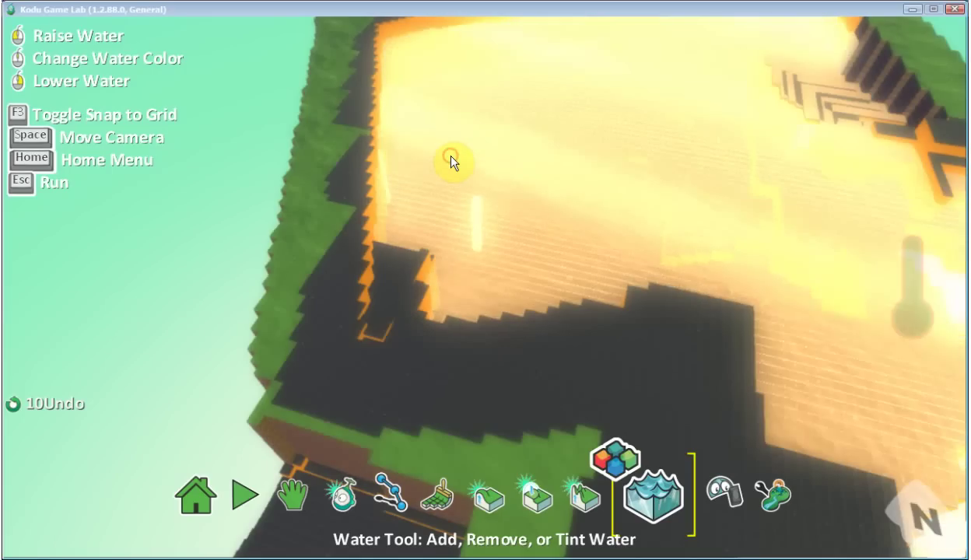
left_click(451, 162)
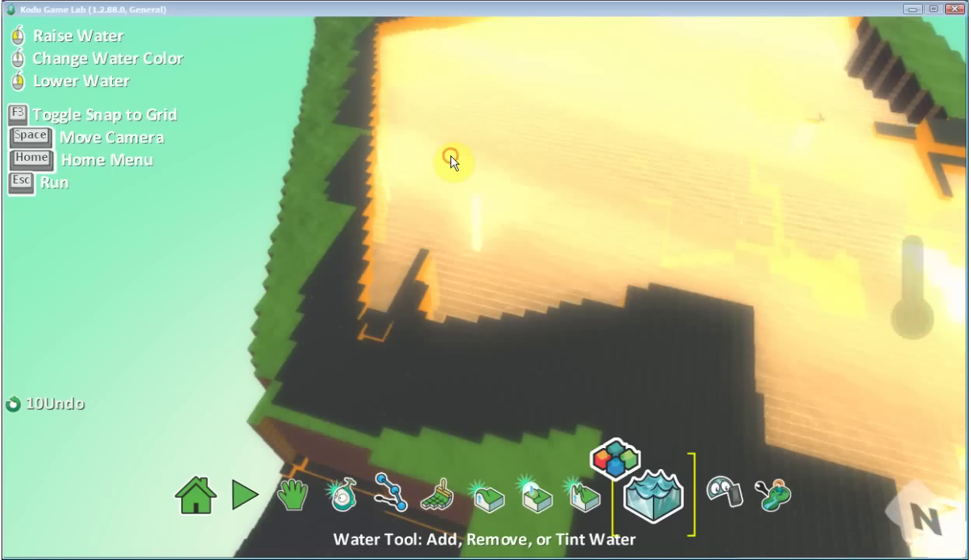
left_click(451, 162)
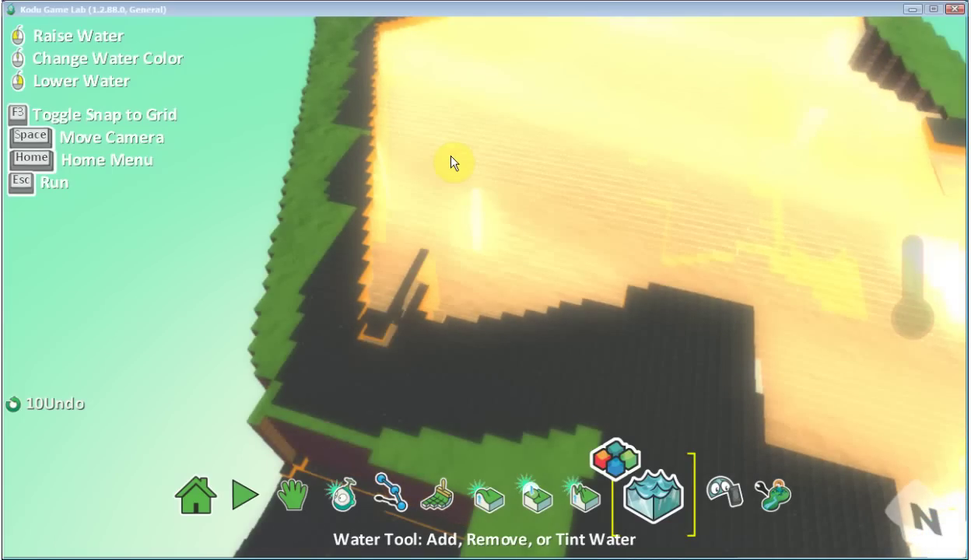
left_click(451, 161)
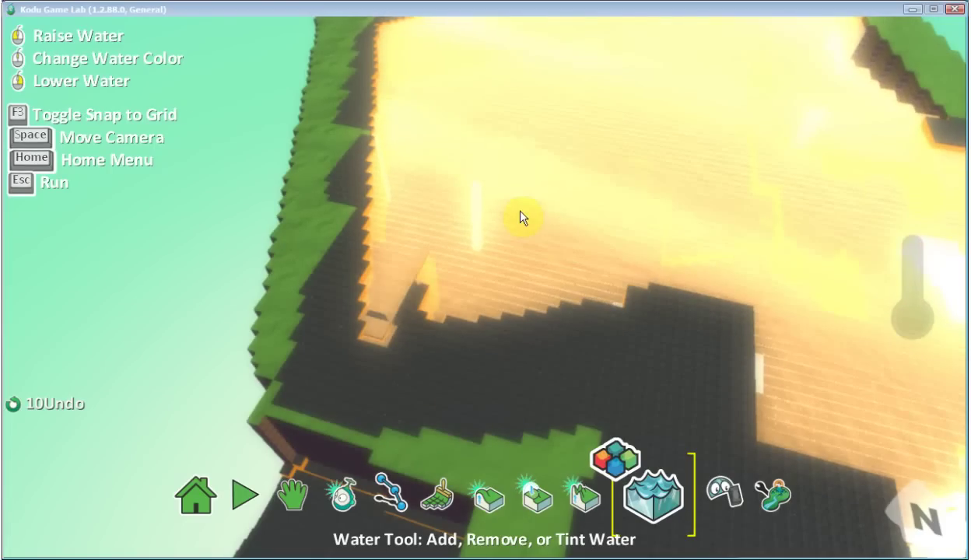
Step: Examine the flooded basin from several camera angles, including from beneath the water surface
left_click(292, 492)
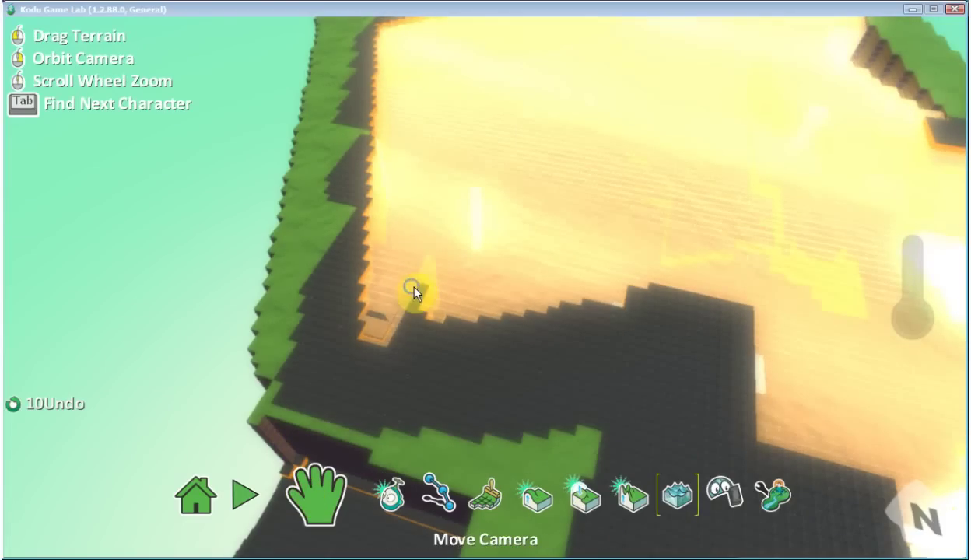
right_click_drag(413, 292, 270, 288)
right_click_drag(403, 309, 821, 268)
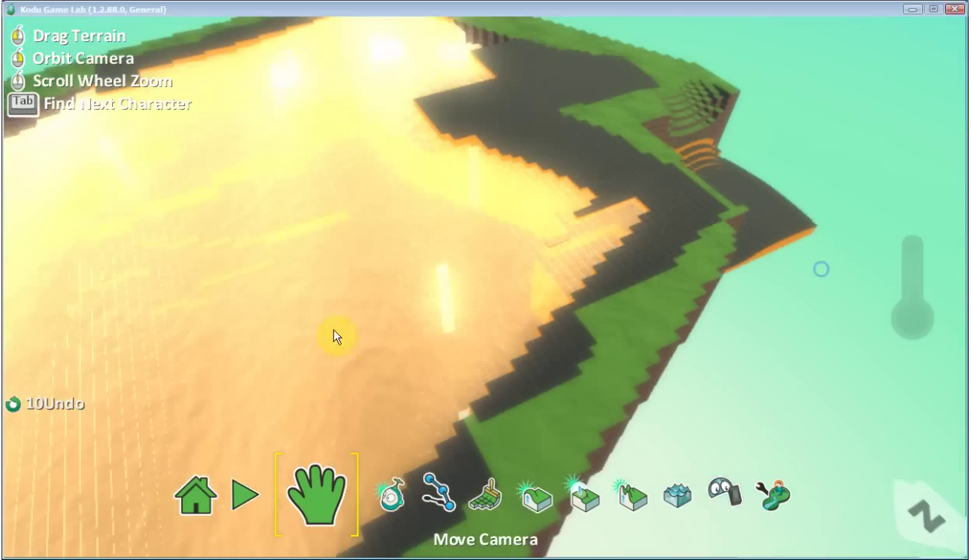
right_click_drag(336, 336, 571, 265)
right_click_drag(488, 235, 595, 262)
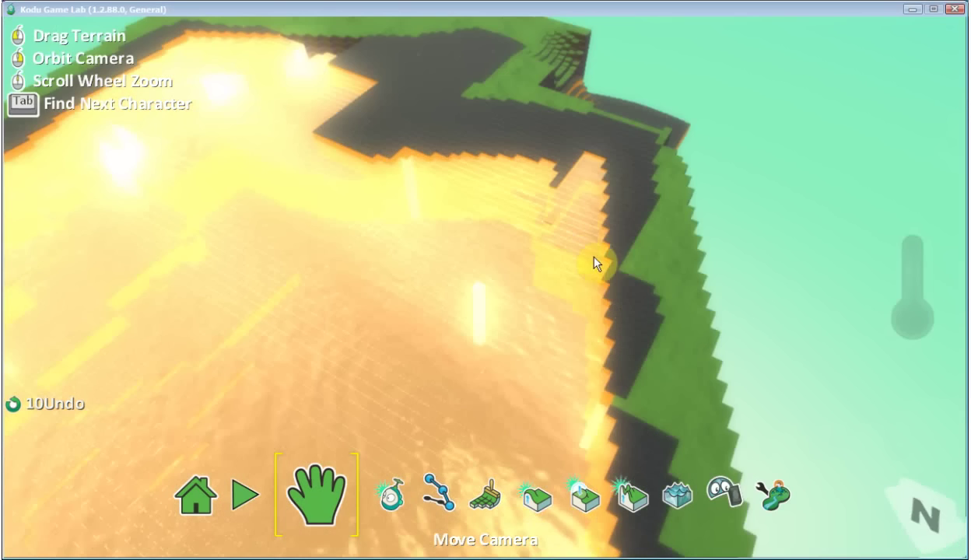
right_click_drag(498, 202, 476, 309)
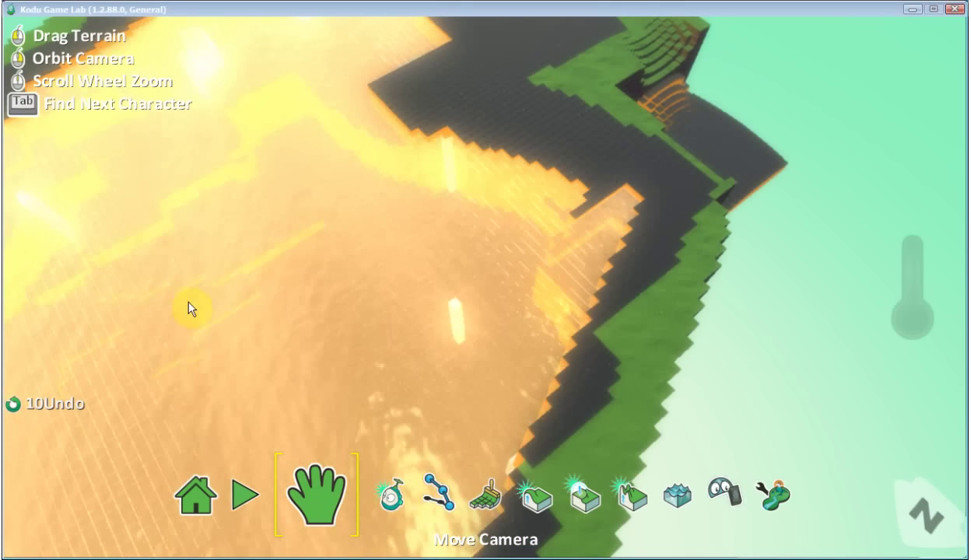
right_click_drag(387, 289, 416, 210)
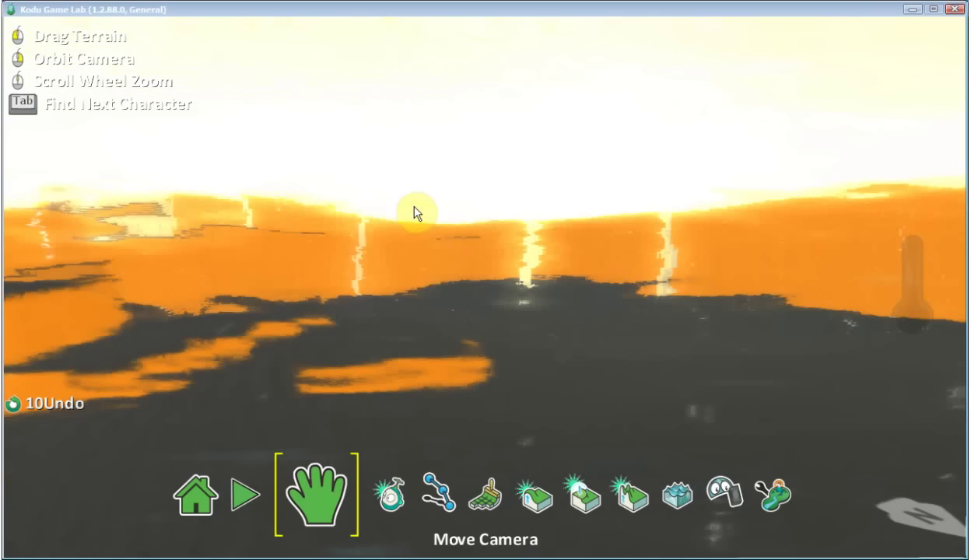
mouse_move(376, 284)
right_mouse_down()
mouse_move(330, 272)
mouse_move(340, 212)
mouse_move(364, 212)
mouse_move(370, 275)
right_mouse_up()
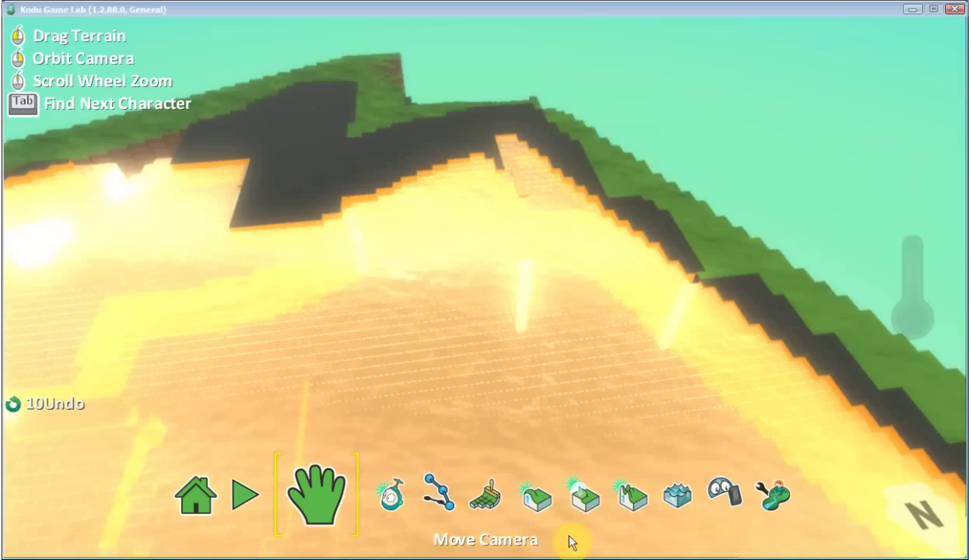
Step: Lower the water level so the orange banks and part of the black ground emerge
left_click(665, 490)
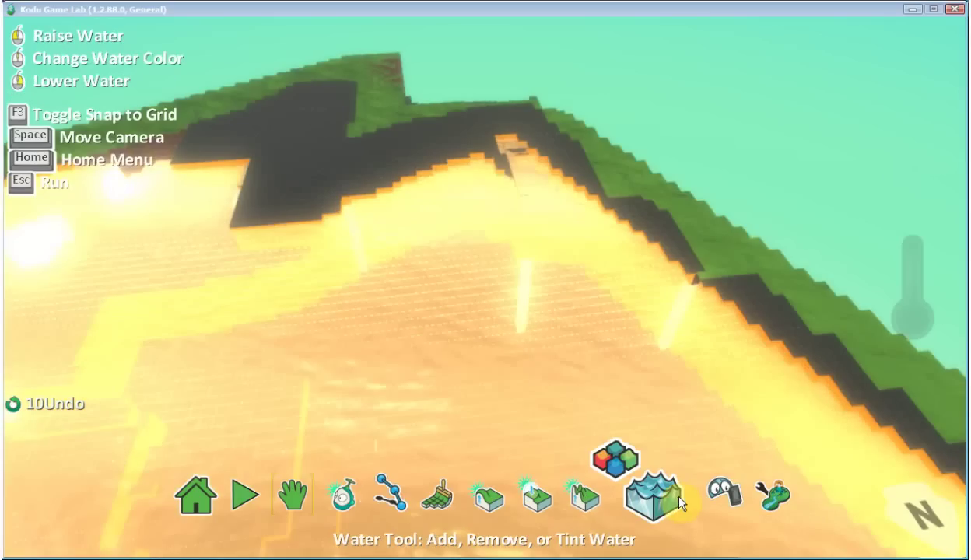
right_click(409, 380)
right_click(410, 379)
right_click(409, 379)
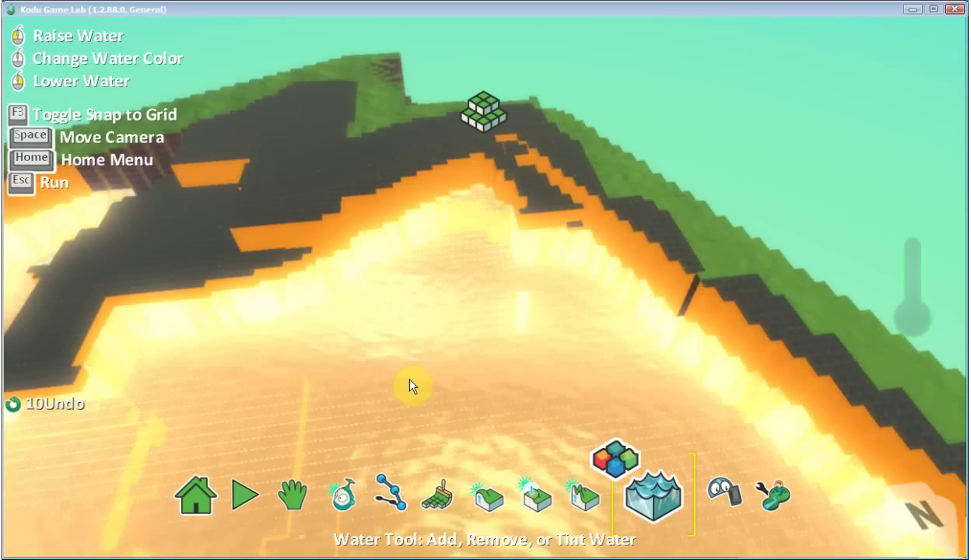
right_click_drag(410, 383, 410, 383)
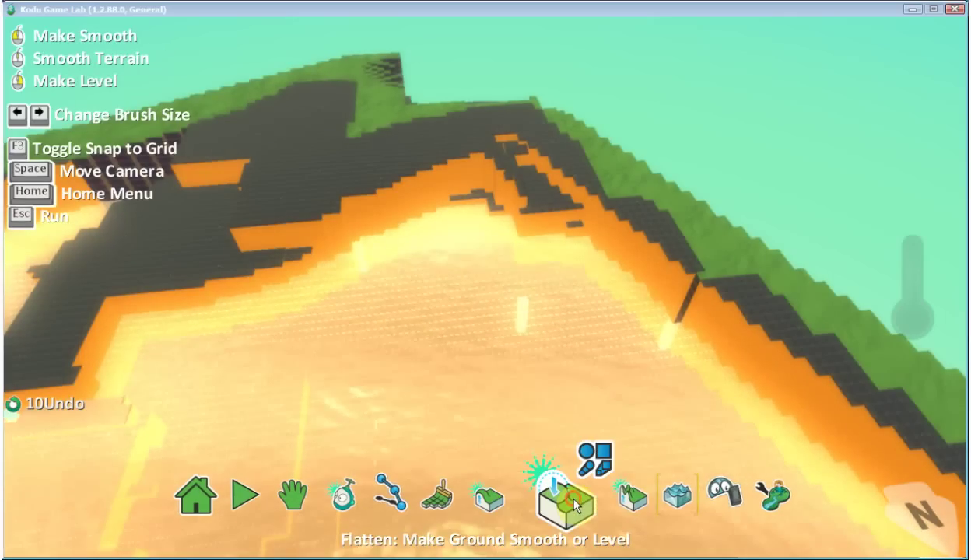
Step: Smooth the exposed black ground ledges and their orange banks along the water using the Flatten tool
left_click(575, 502)
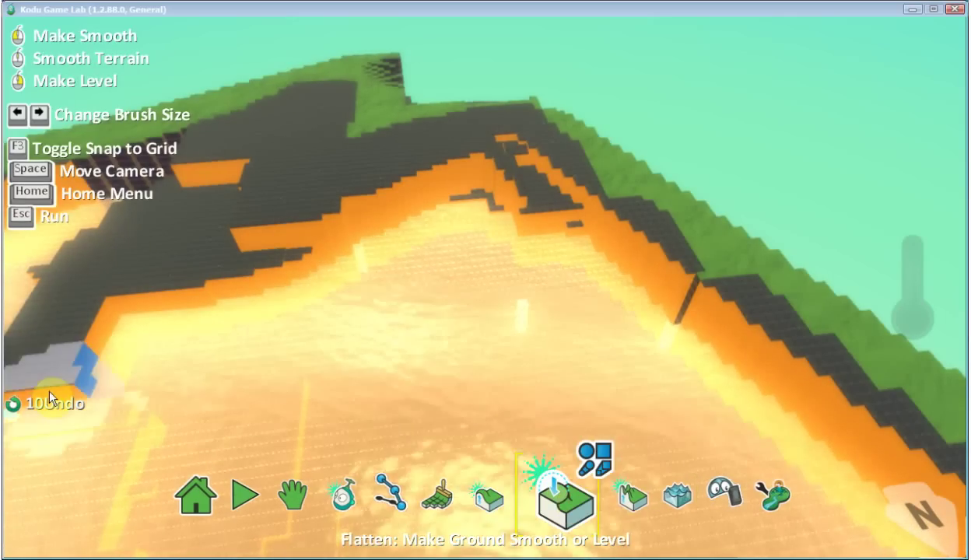
left_click_drag(45, 373, 41, 386)
mouse_move(141, 262)
left_mouse_down()
mouse_move(167, 246)
mouse_move(241, 258)
mouse_move(245, 220)
mouse_move(231, 230)
mouse_move(272, 204)
mouse_move(237, 221)
left_mouse_up()
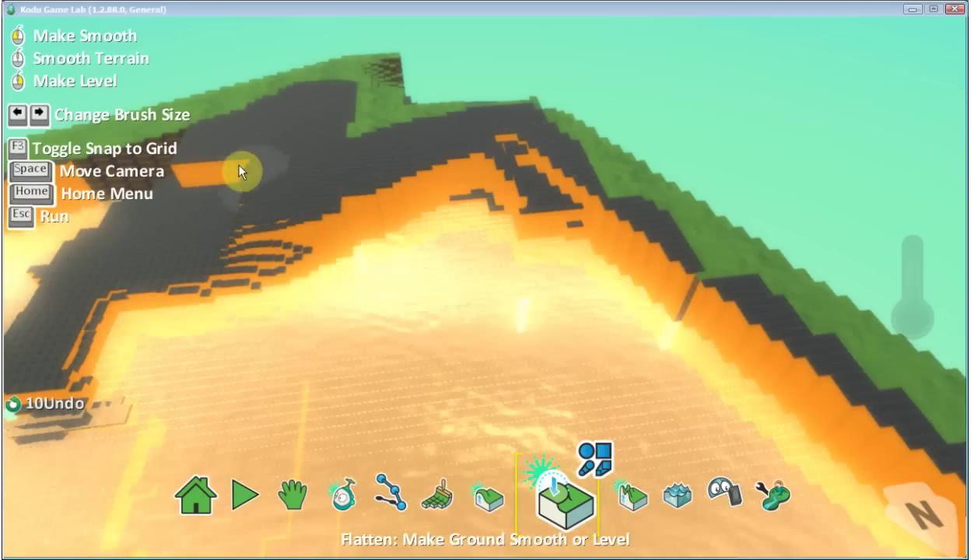
mouse_move(238, 165)
left_mouse_down()
mouse_move(175, 171)
mouse_move(219, 169)
mouse_move(241, 226)
mouse_move(201, 185)
left_mouse_up()
mouse_move(154, 226)
left_mouse_down()
mouse_move(141, 298)
mouse_move(108, 328)
mouse_move(97, 369)
mouse_move(67, 389)
mouse_move(6, 343)
mouse_move(61, 304)
mouse_move(49, 266)
mouse_move(67, 242)
left_mouse_up()
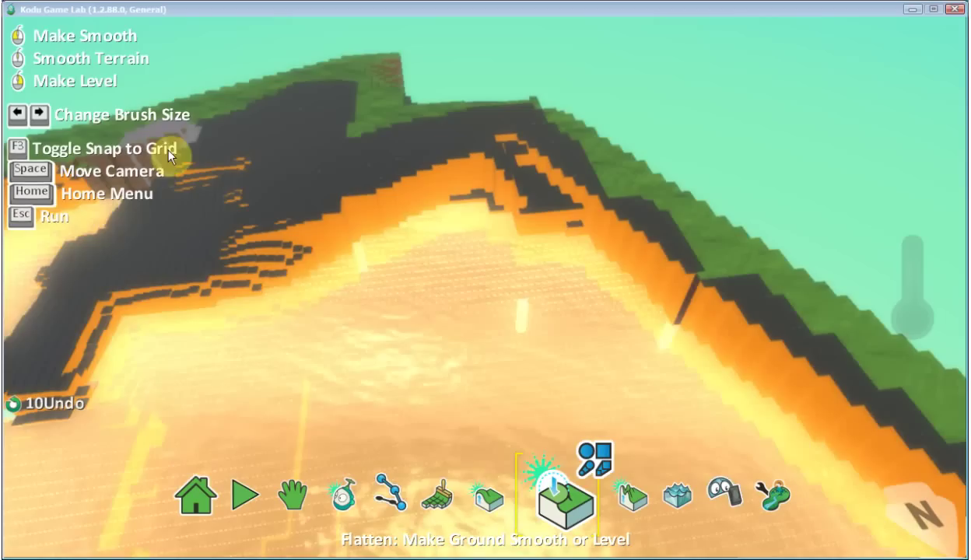
left_click_drag(241, 197, 415, 186)
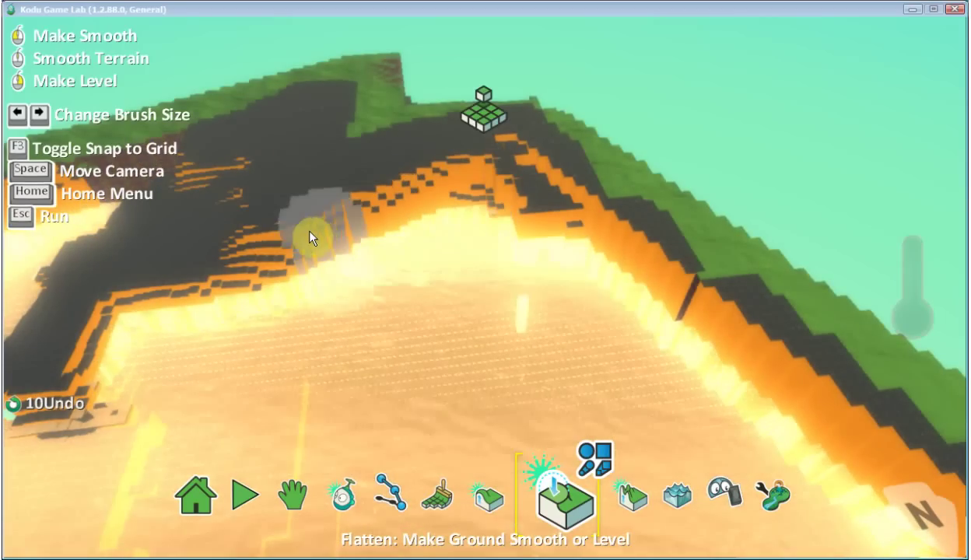